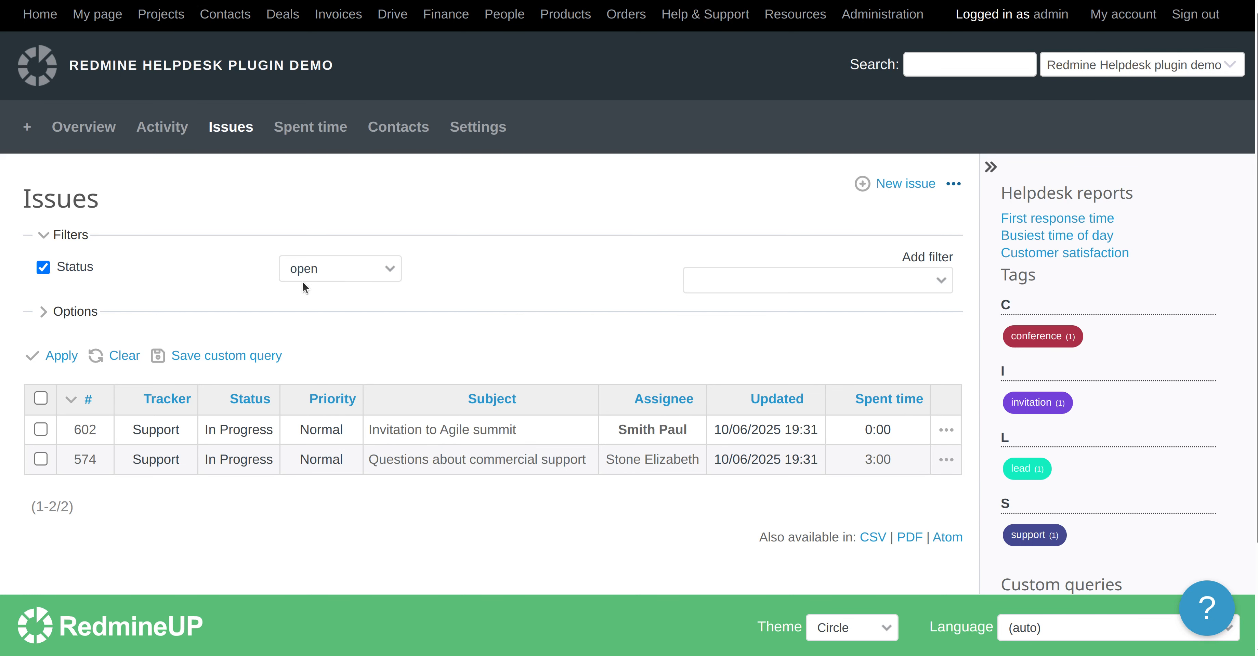
# Add an Assignee filter set to is << me >> to the open issues list and apply it
pyautogui.click(744, 290)
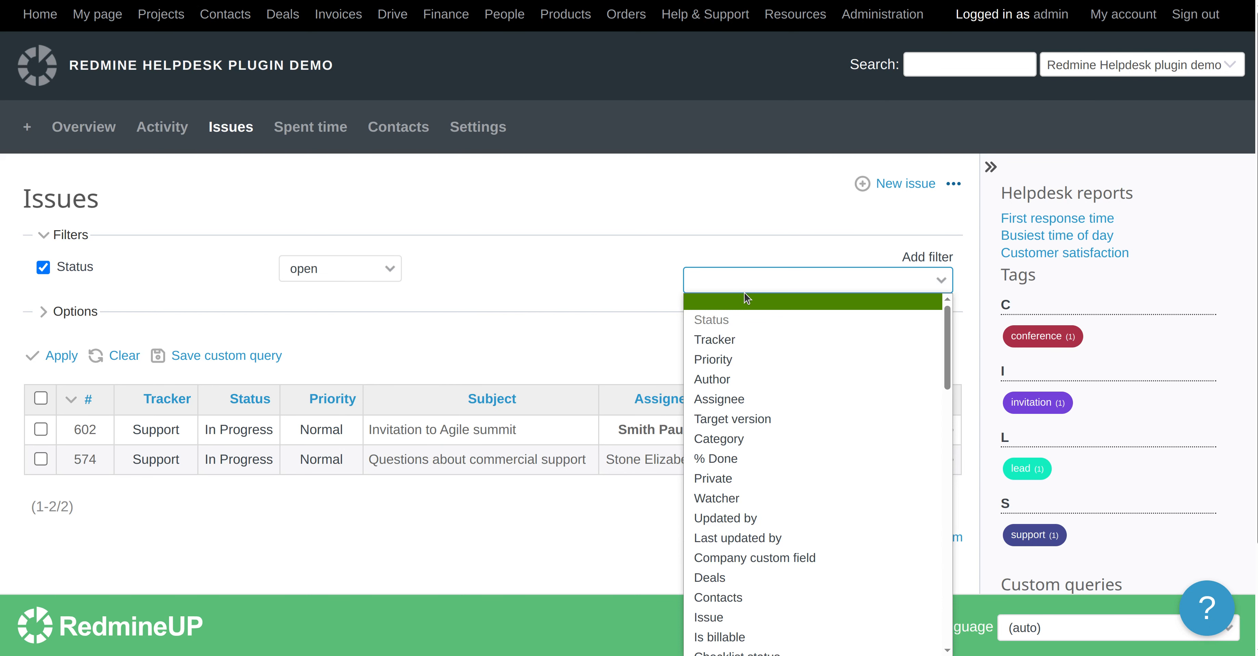
pyautogui.click(739, 399)
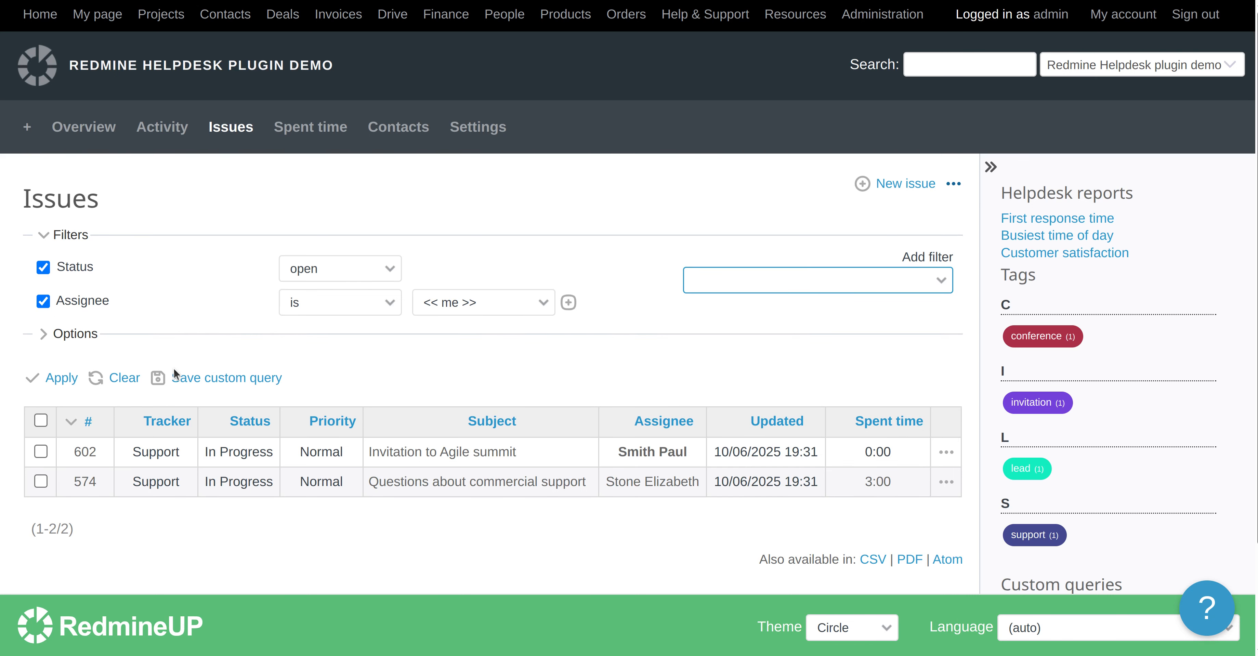
pyautogui.click(62, 378)
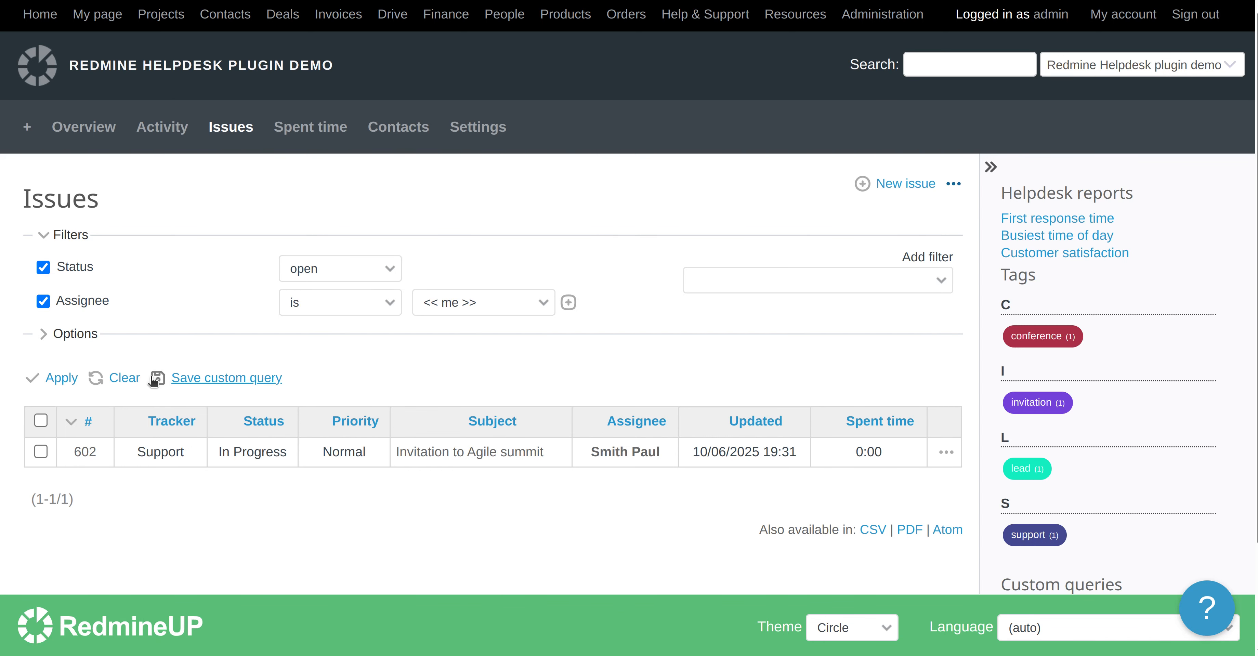
# Save the filtered list as a custom query named My tickets, enabled for all projects
pyautogui.click(211, 380)
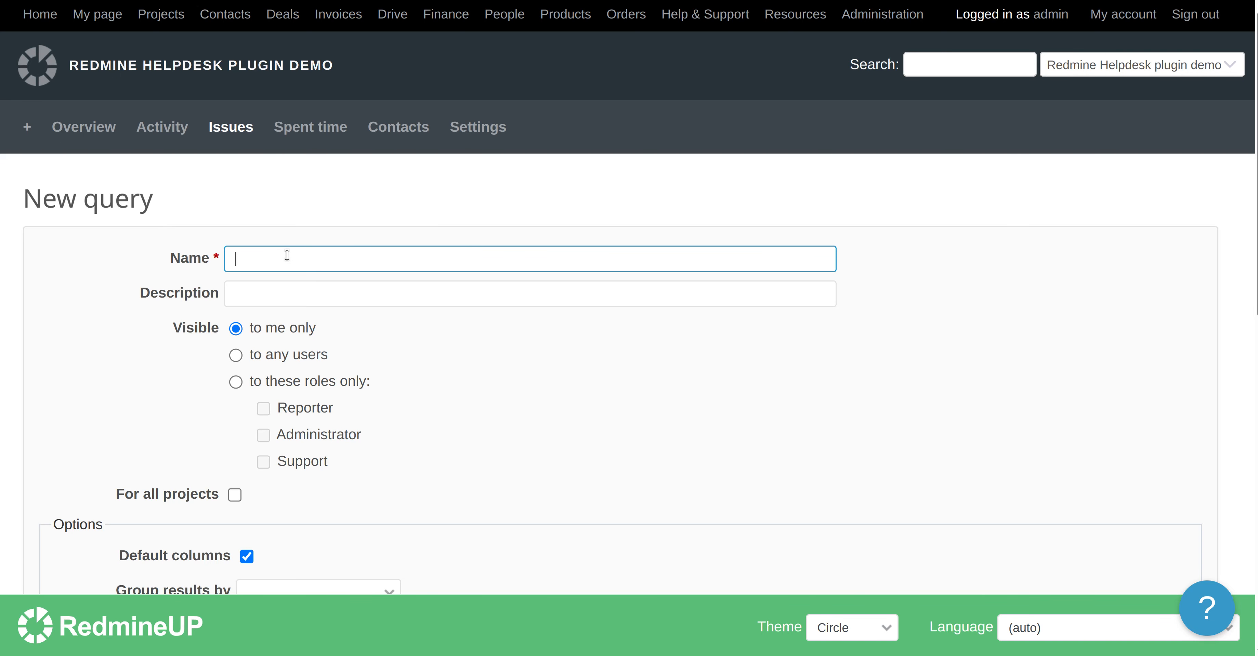
pyautogui.write('My tickets')
pyautogui.scroll(-3, 112, 363)
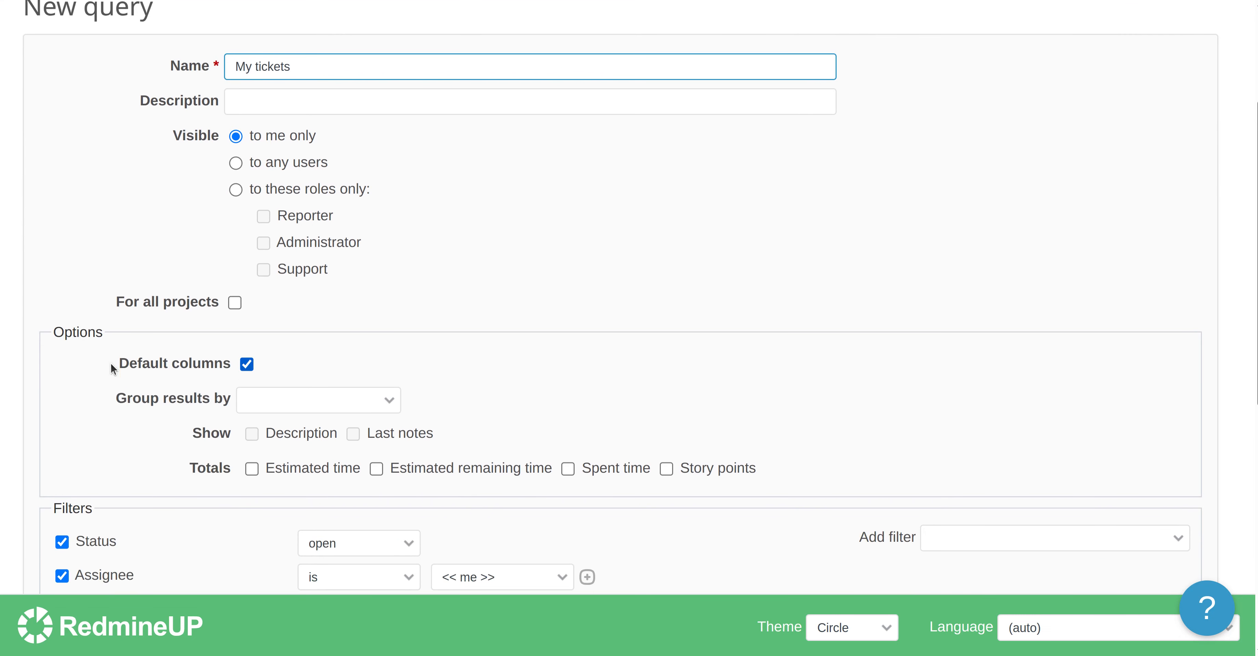
pyautogui.click(236, 302)
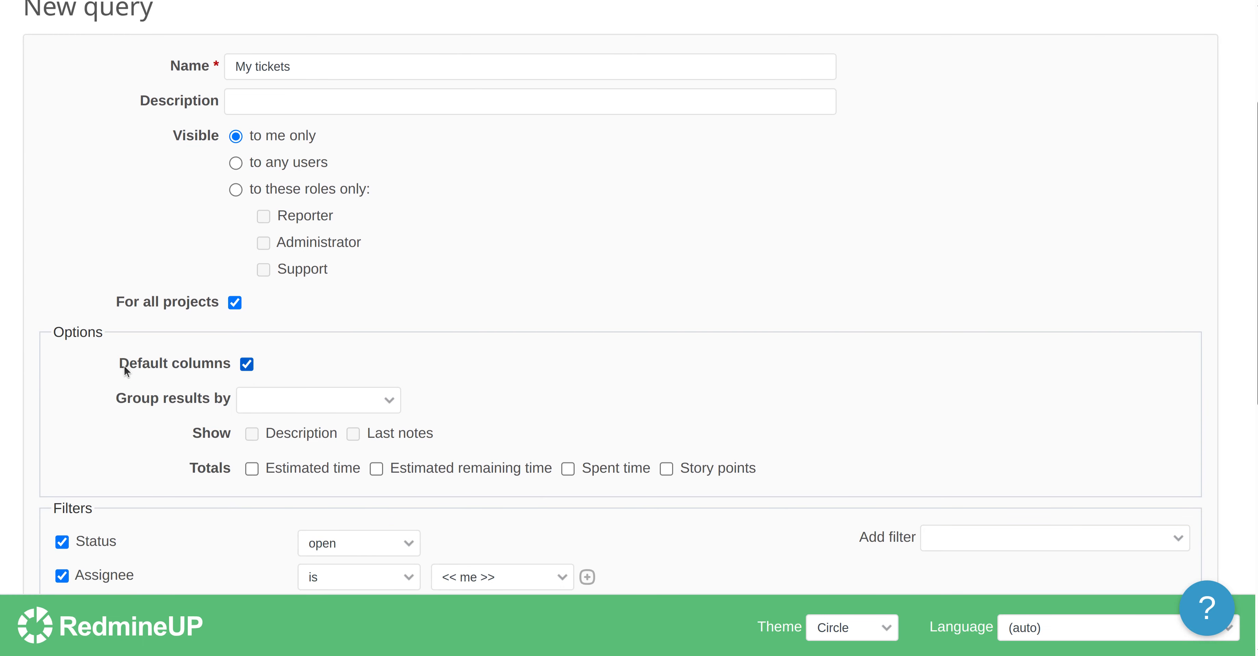
pyautogui.scroll(-2, 124, 364)
pyautogui.scroll(-3, 124, 372)
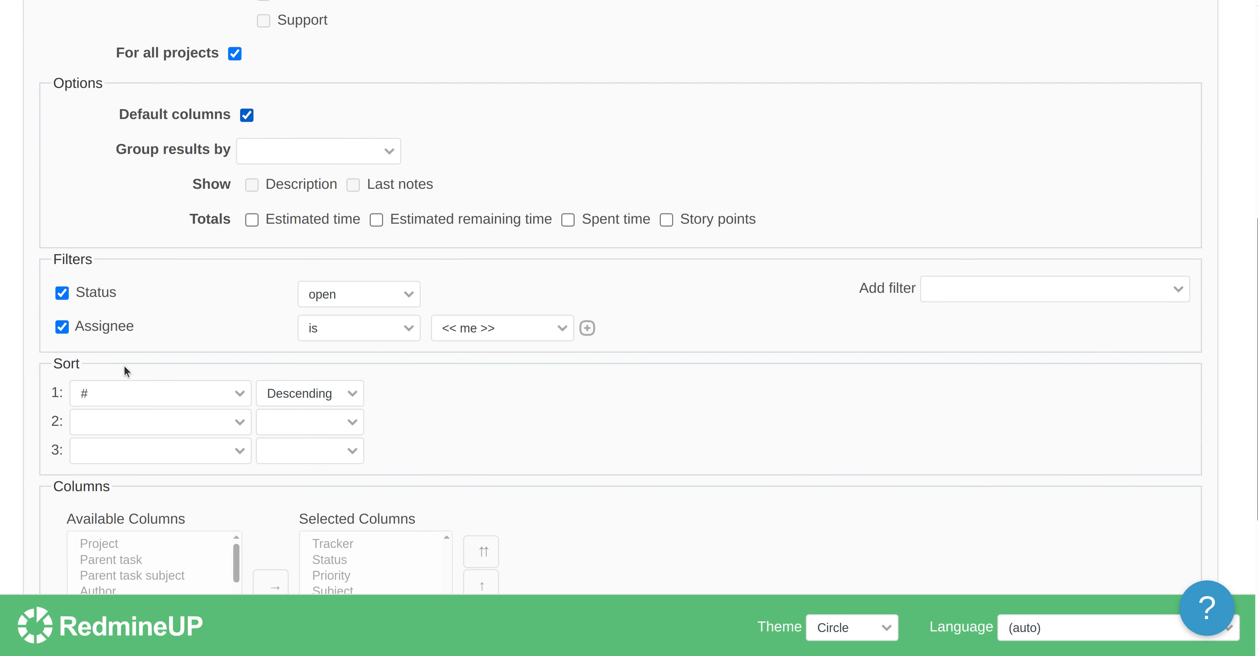
pyautogui.scroll(-1, 171, 523)
pyautogui.scroll(-3, 171, 520)
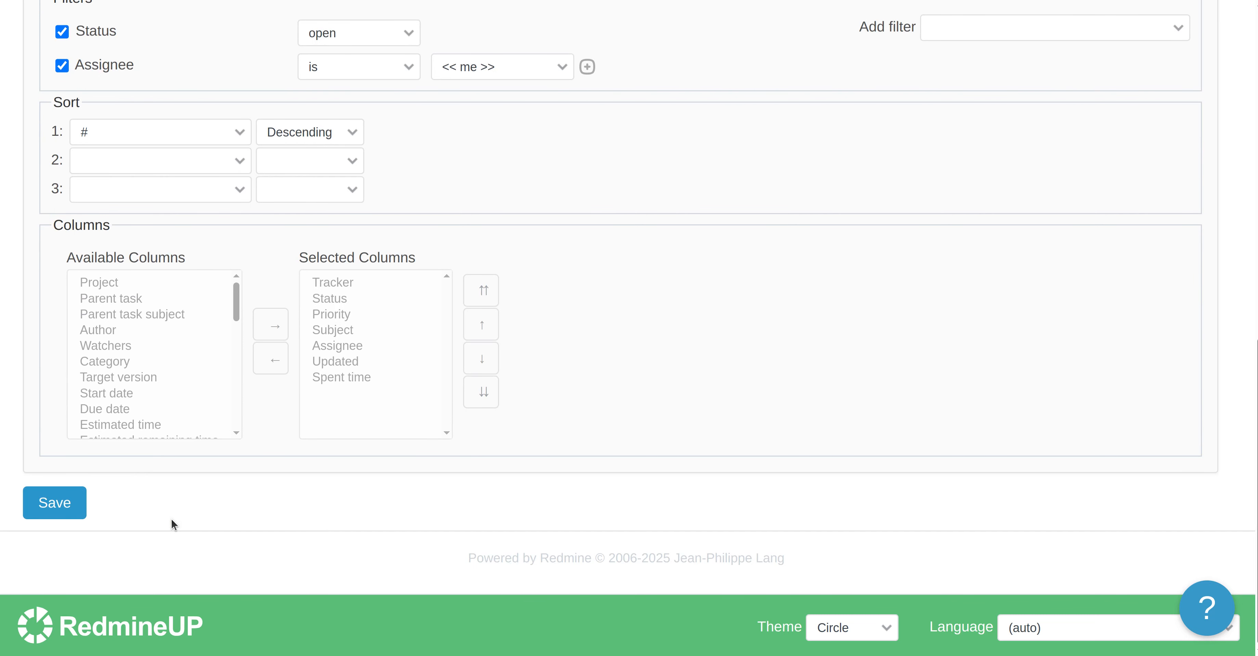
pyautogui.click(61, 506)
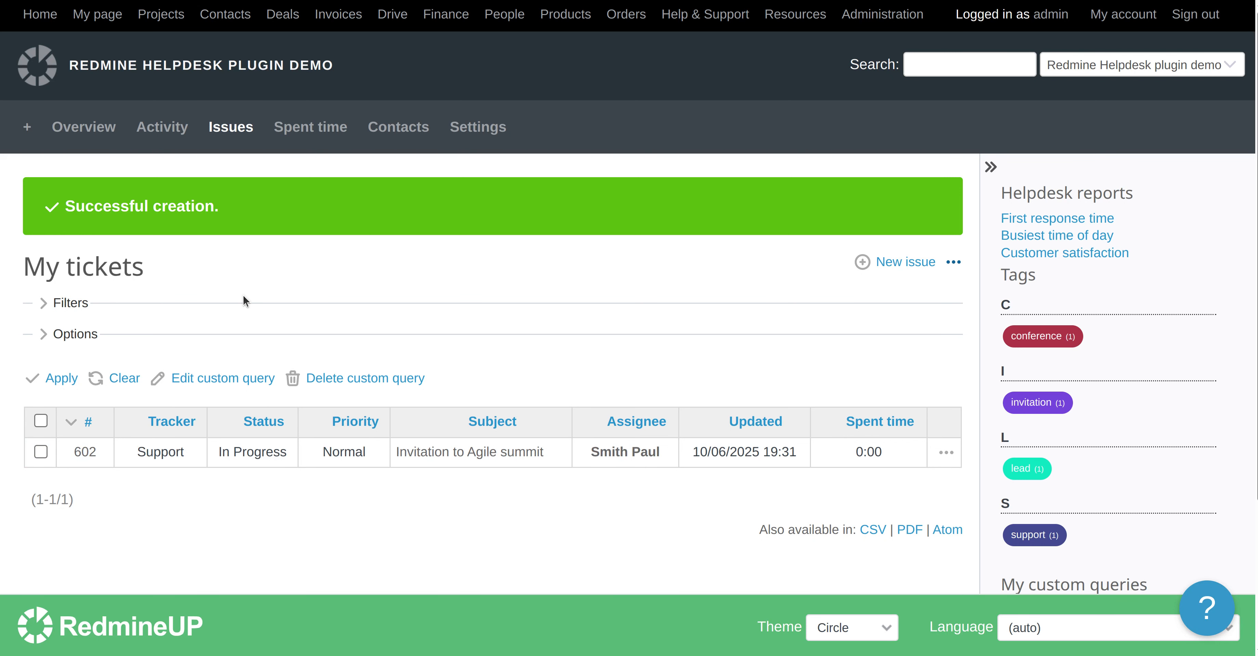
pyautogui.scroll(-4, 250, 316)
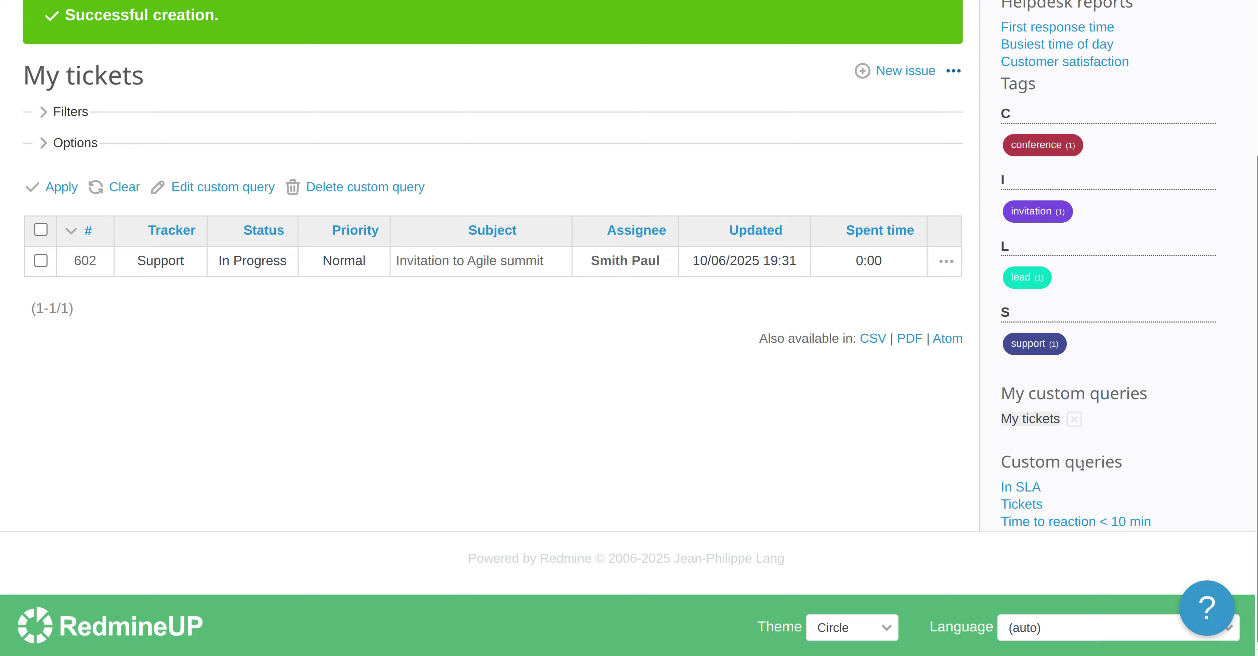
pyautogui.tripleClick(1043, 393)
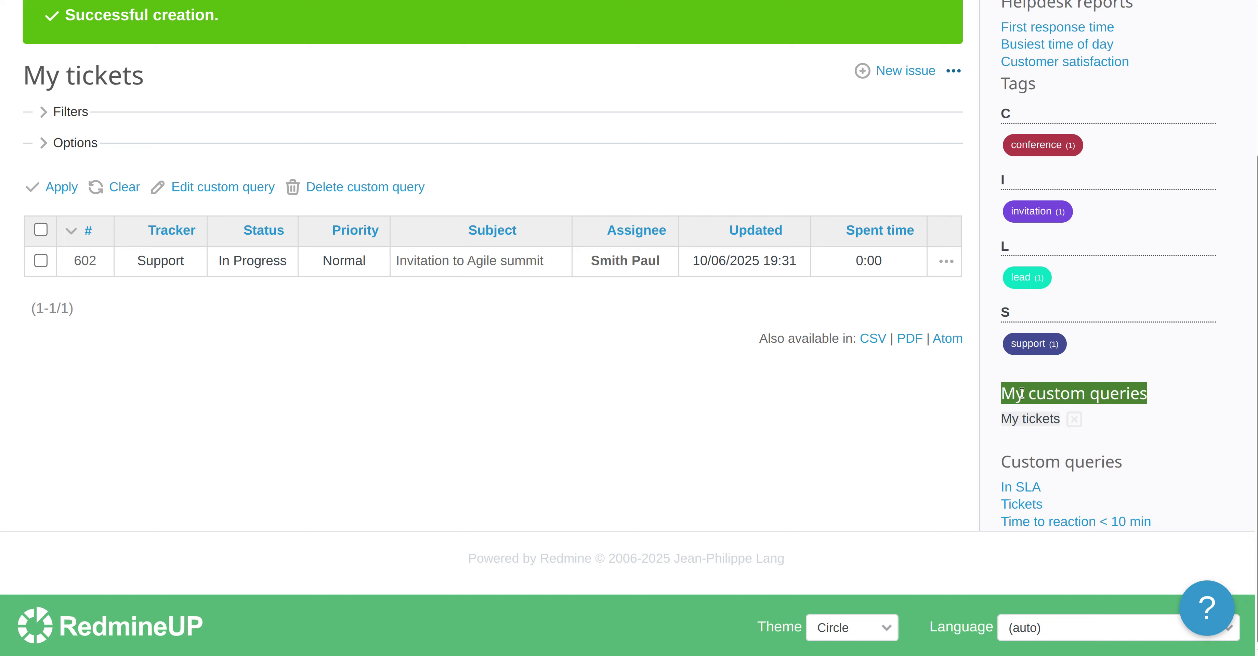
pyautogui.click(638, 424)
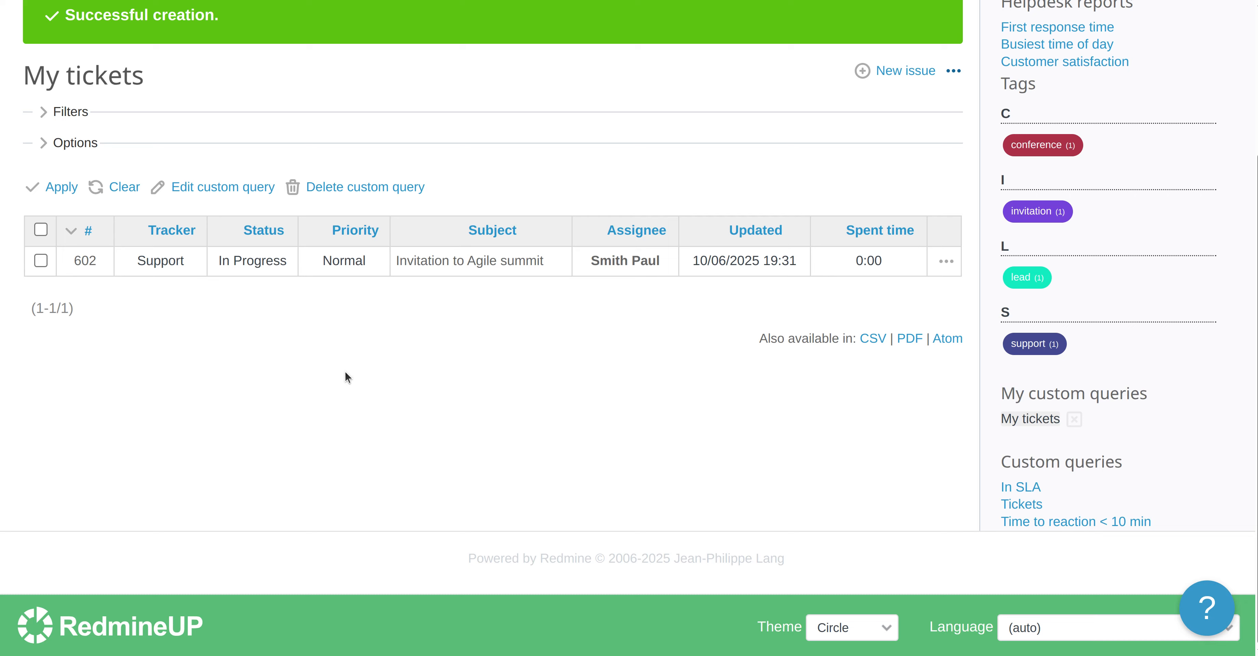
pyautogui.scroll(4, 345, 374)
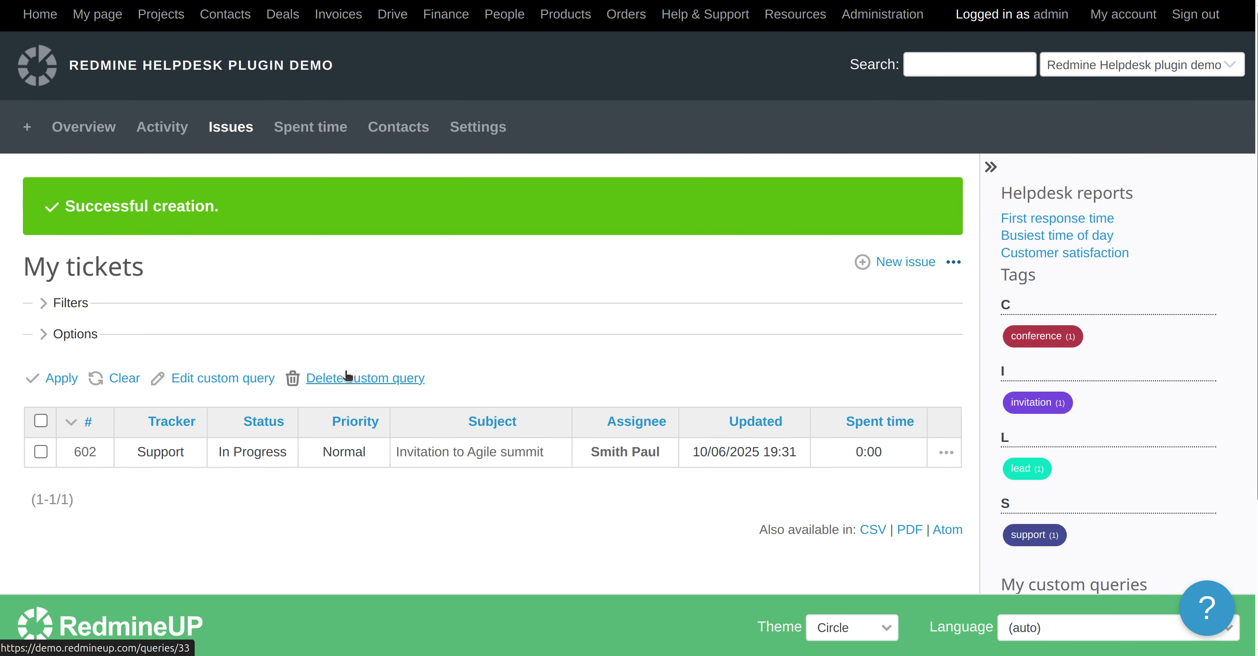
# Clear the current query, then open the My tickets custom query from the sidebar
pyautogui.click(118, 382)
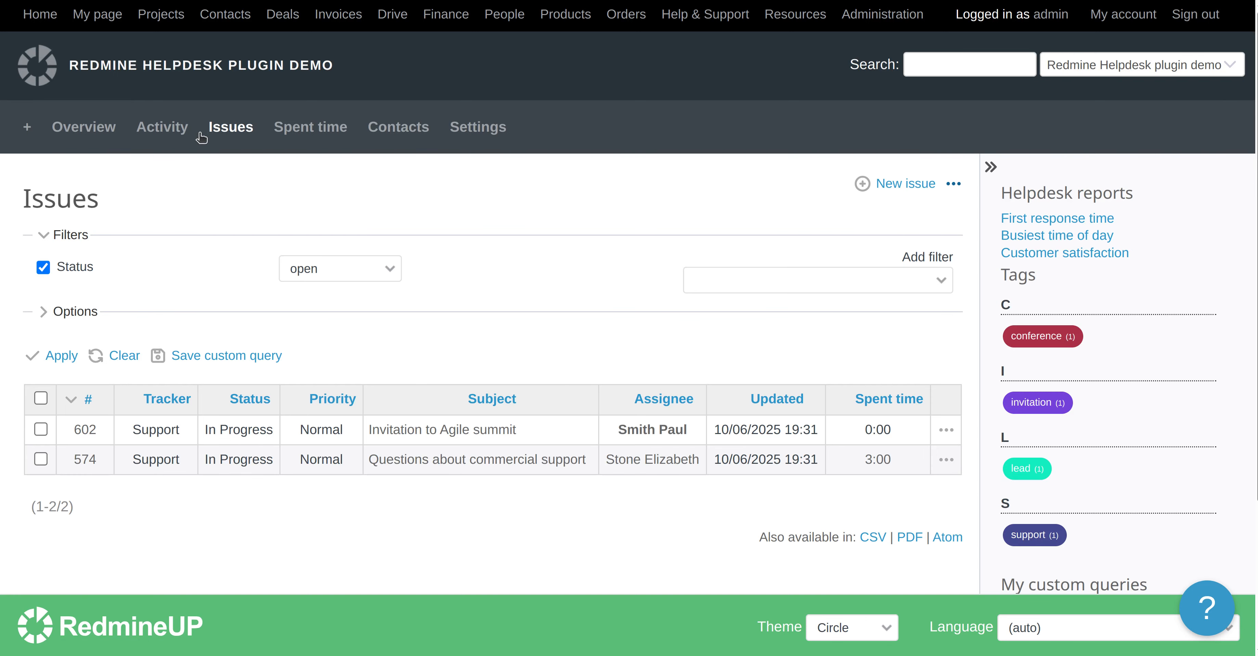
pyautogui.click(87, 128)
pyautogui.click(238, 131)
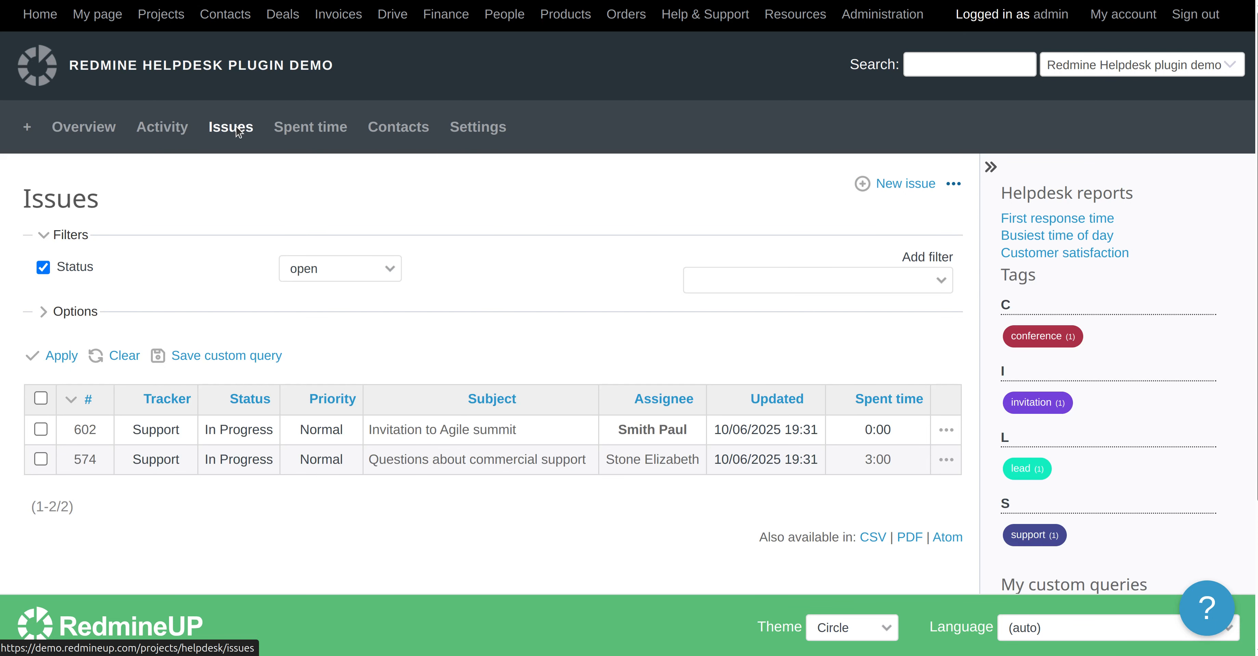
pyautogui.scroll(-3, 246, 215)
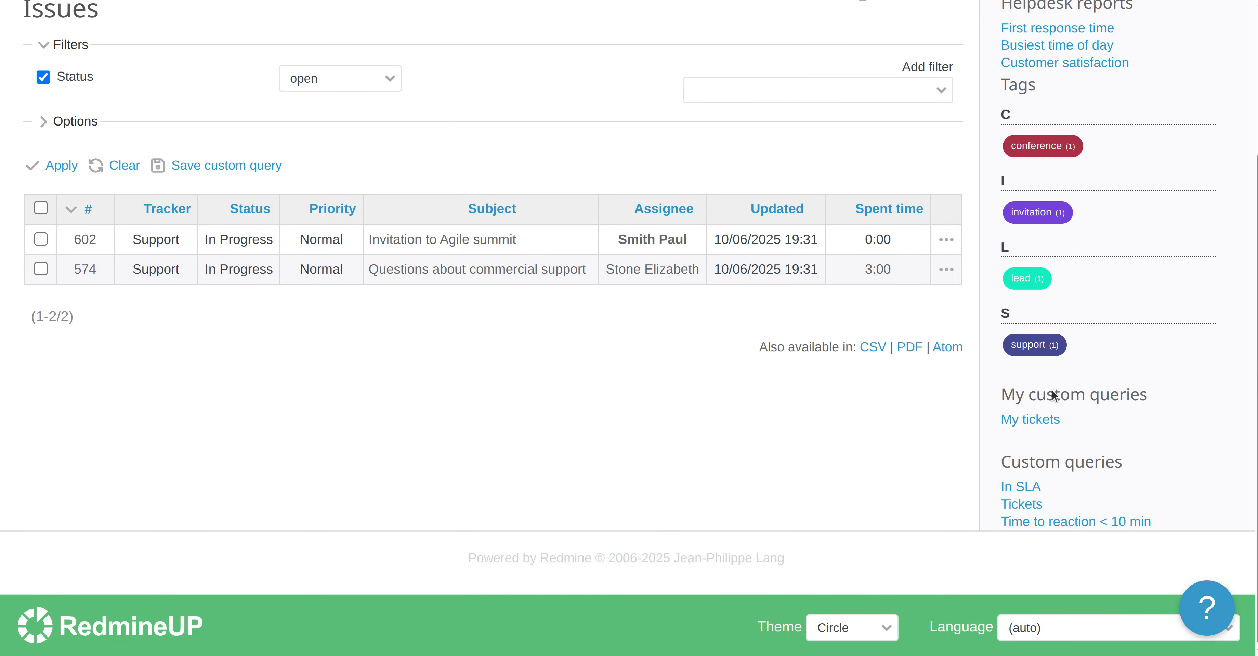
pyautogui.click(1031, 421)
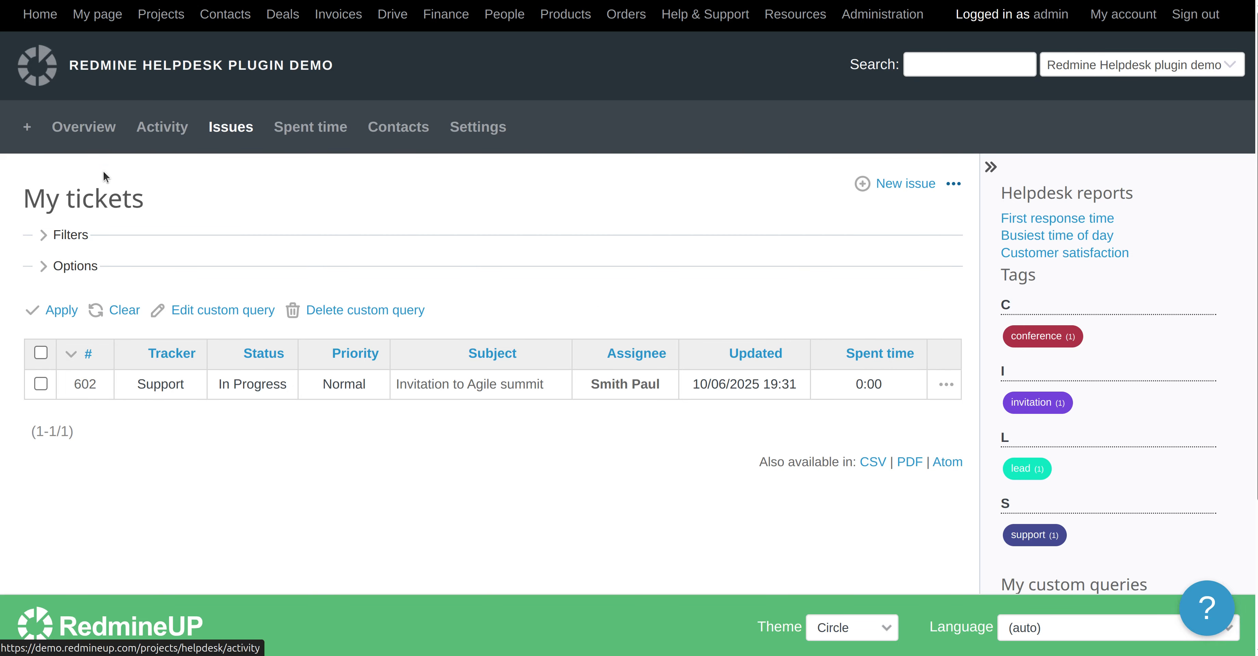
# Reset the active My tickets query with its sidebar clear control and select it again
pyautogui.scroll(-1, 175, 267)
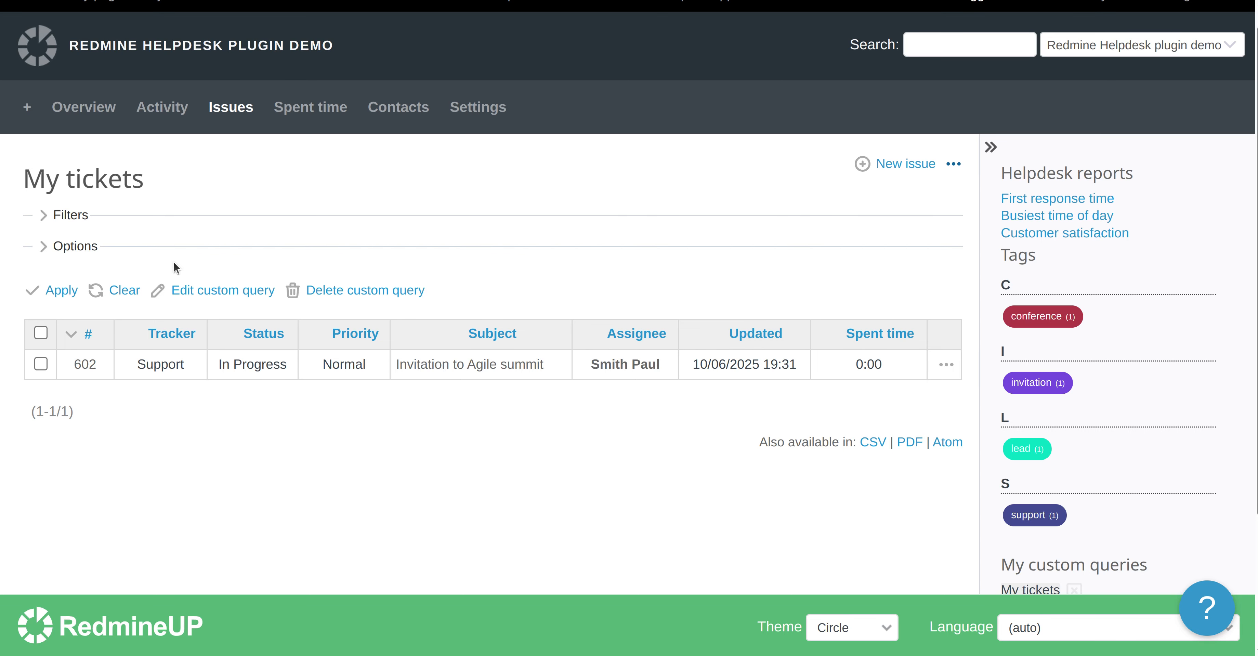
pyautogui.scroll(-3, 180, 264)
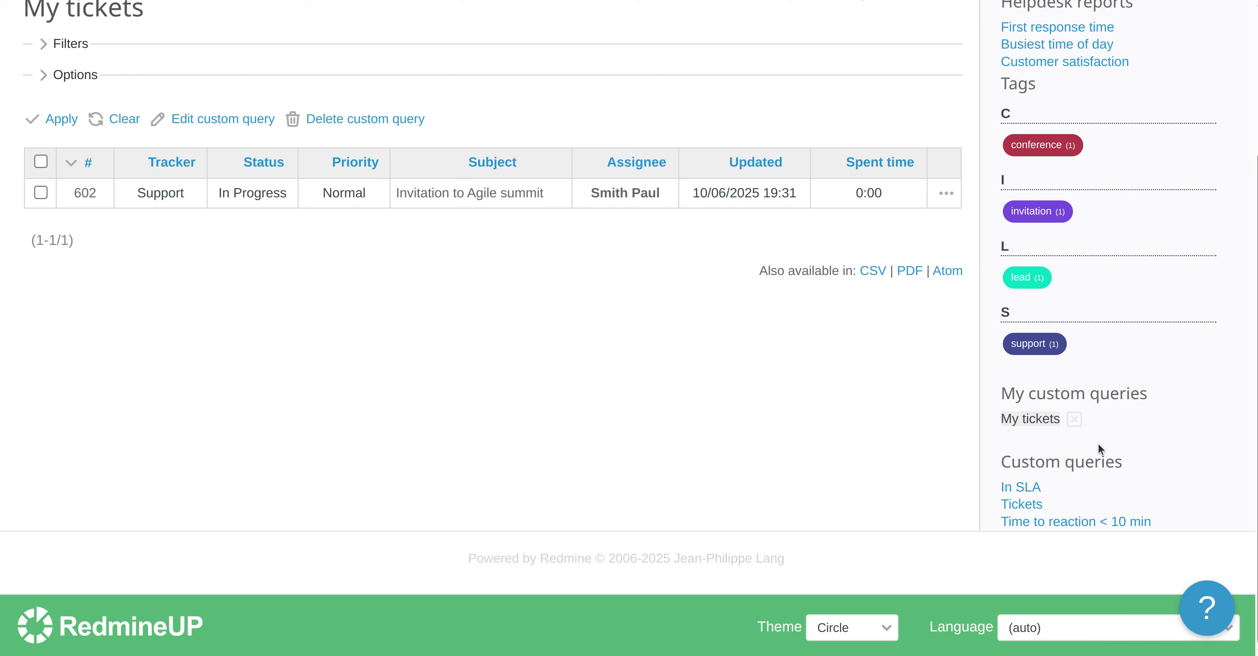
pyautogui.click(1075, 419)
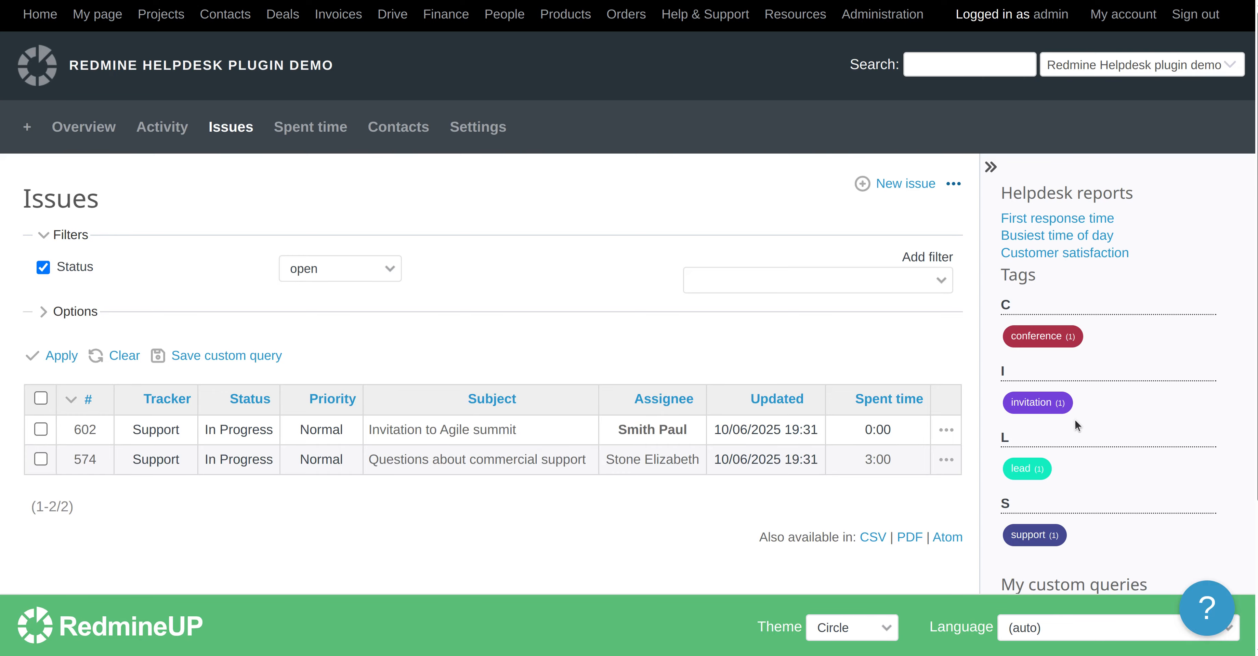
pyautogui.scroll(-4, 1002, 453)
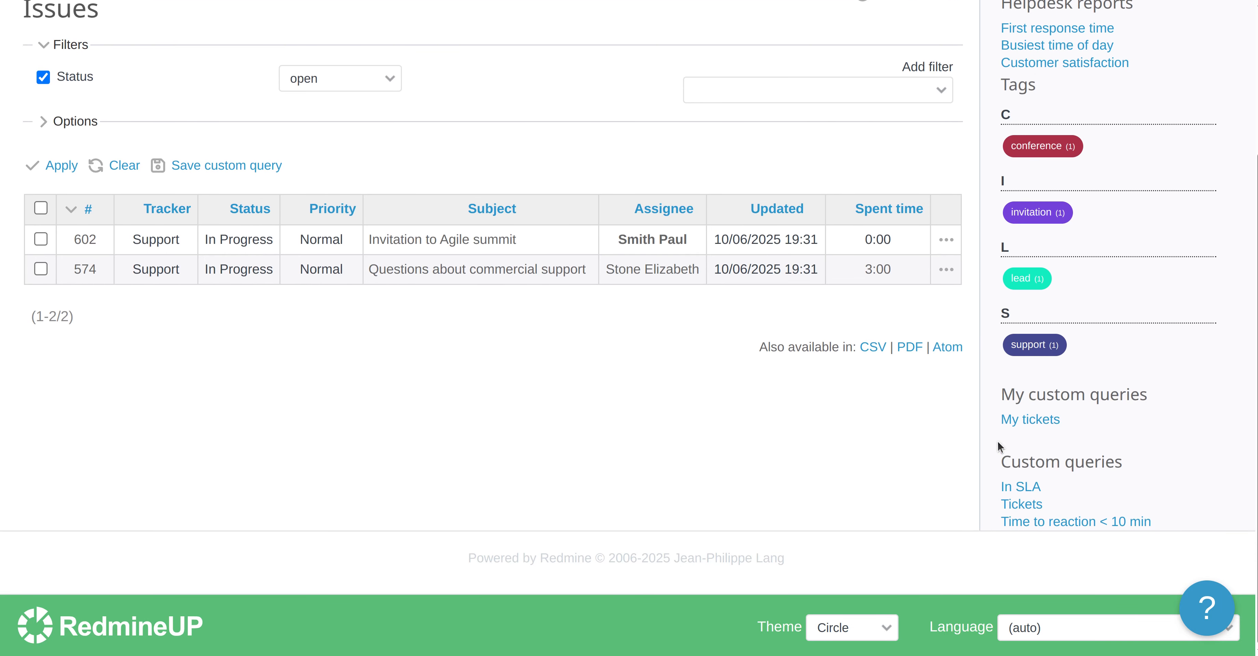
pyautogui.click(1033, 419)
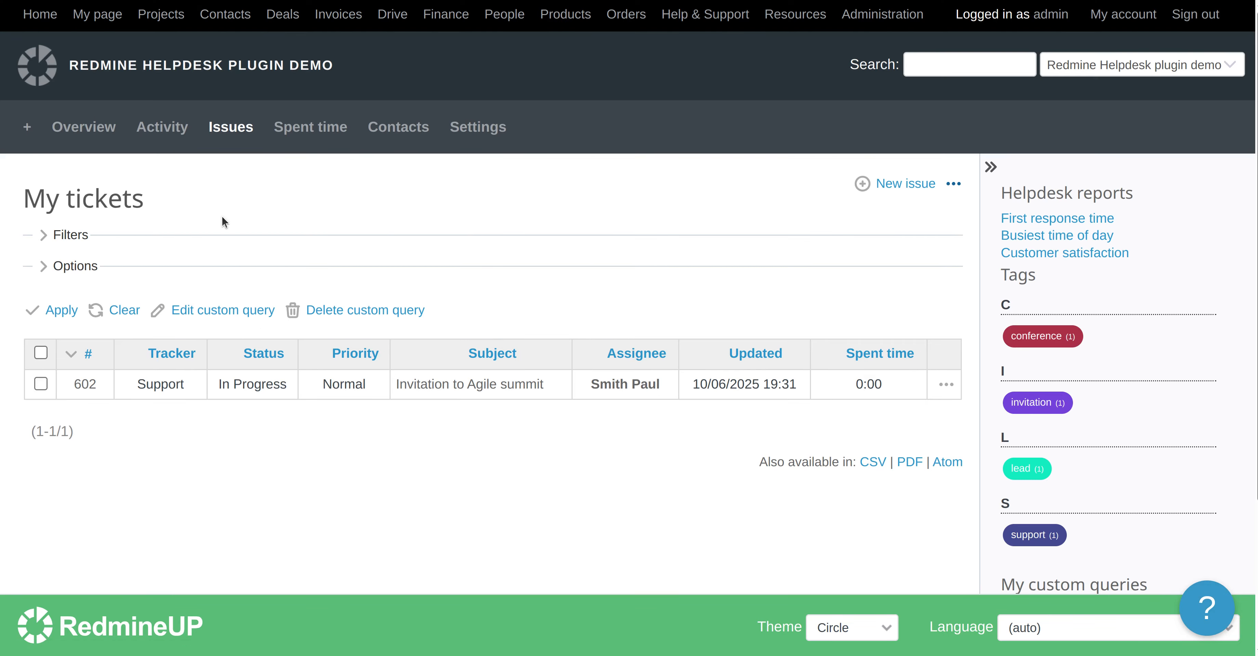
# Edit the My tickets query to show totals for Estimated time, Estimated remaining time, Spent time and Story points, and save it
pyautogui.click(210, 315)
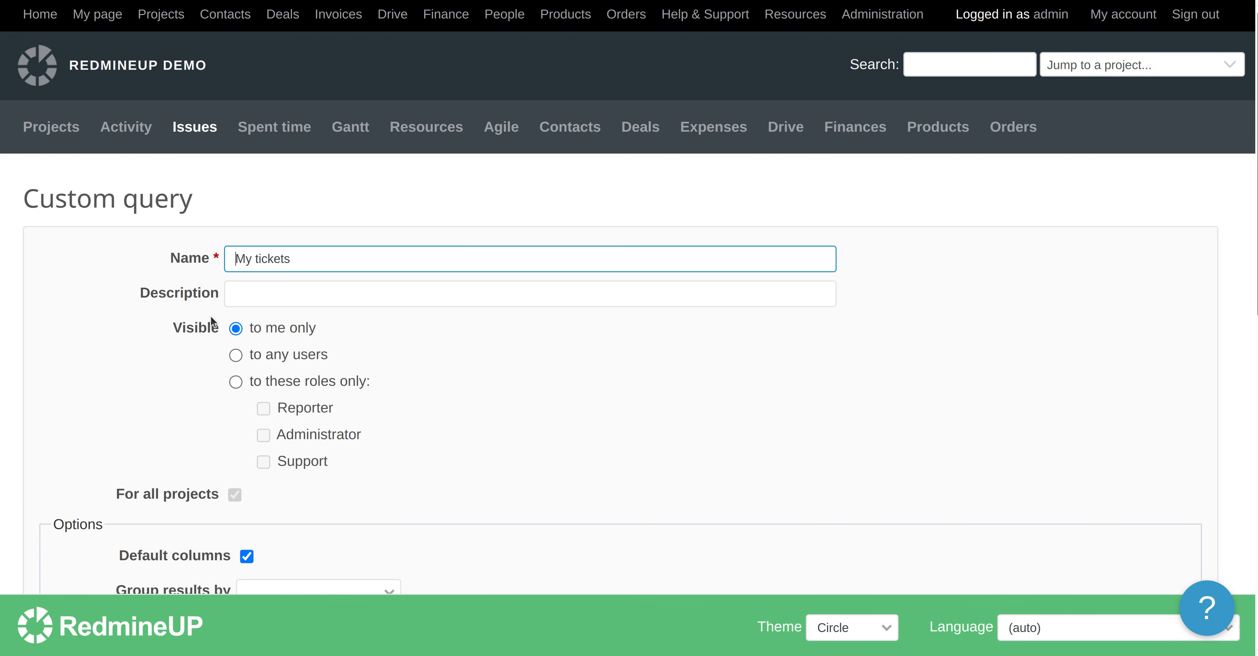
pyautogui.scroll(-3, 140, 338)
pyautogui.scroll(-2, 141, 340)
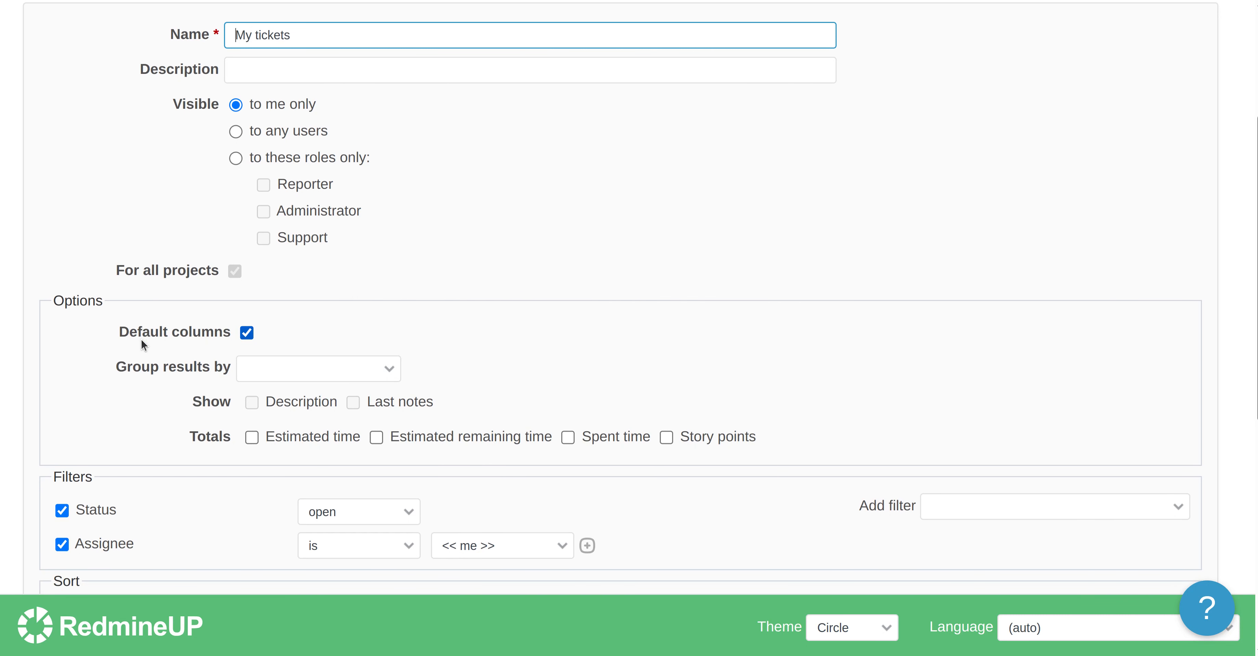
pyautogui.scroll(-1, 157, 354)
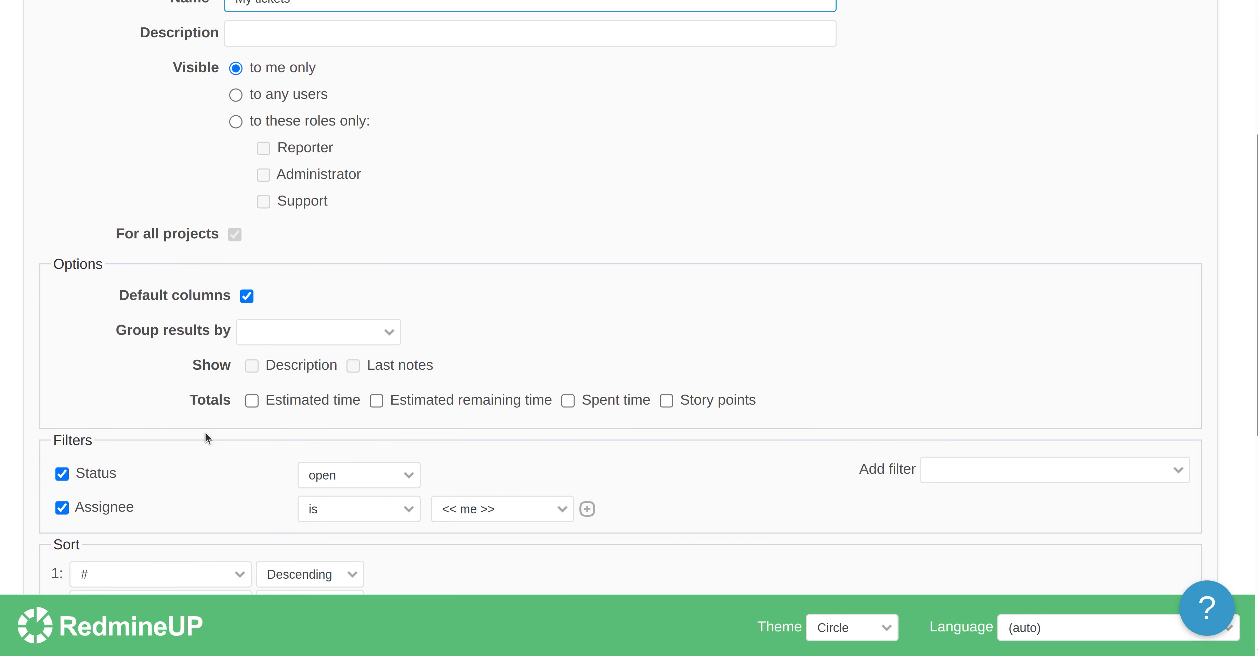
pyautogui.scroll(-2, 205, 430)
pyautogui.scroll(-6, 225, 454)
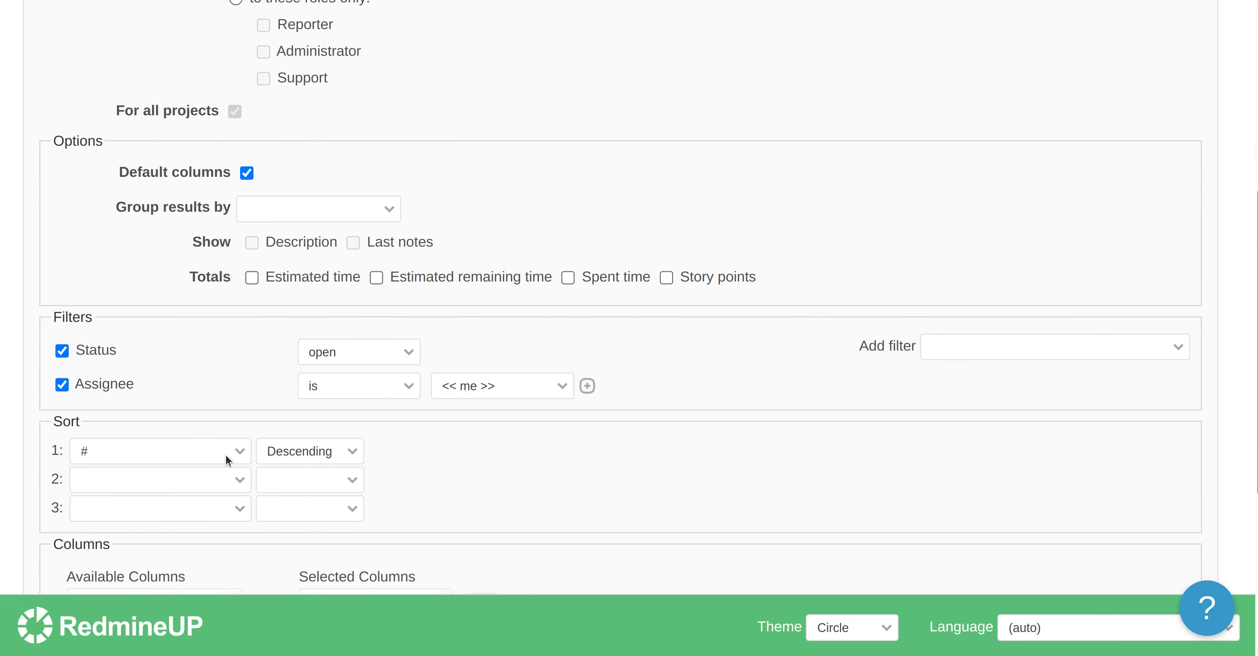
pyautogui.scroll(-4, 225, 454)
pyautogui.scroll(10, 225, 454)
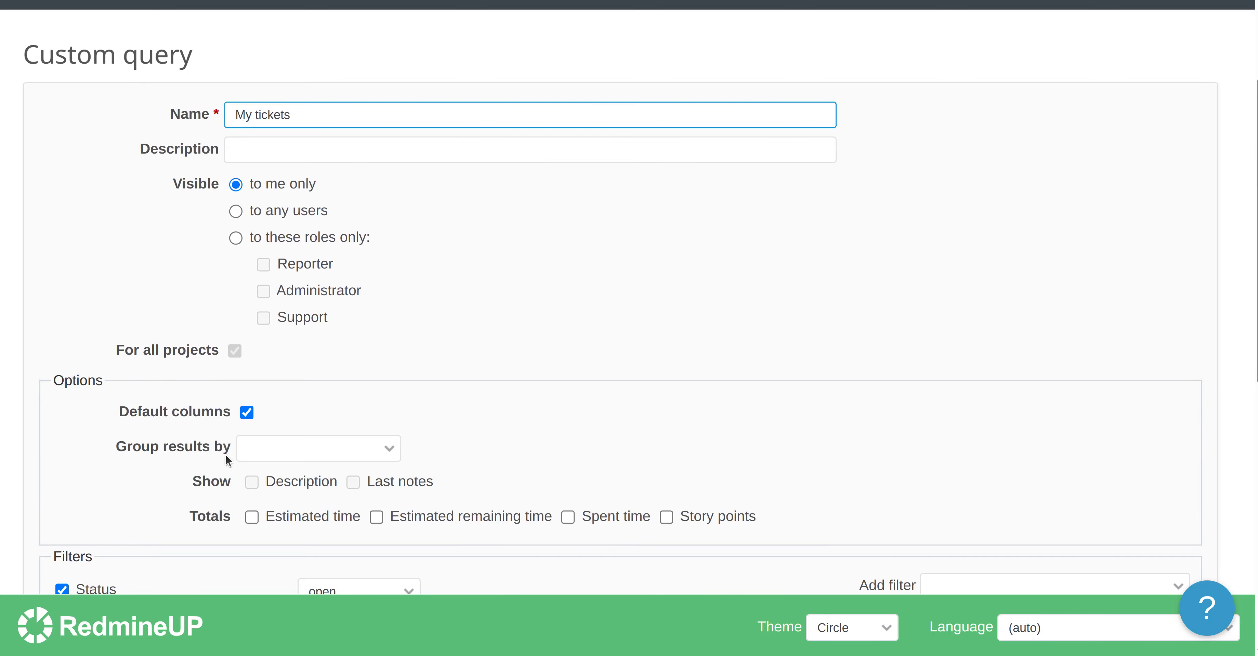
pyautogui.scroll(-2, 197, 394)
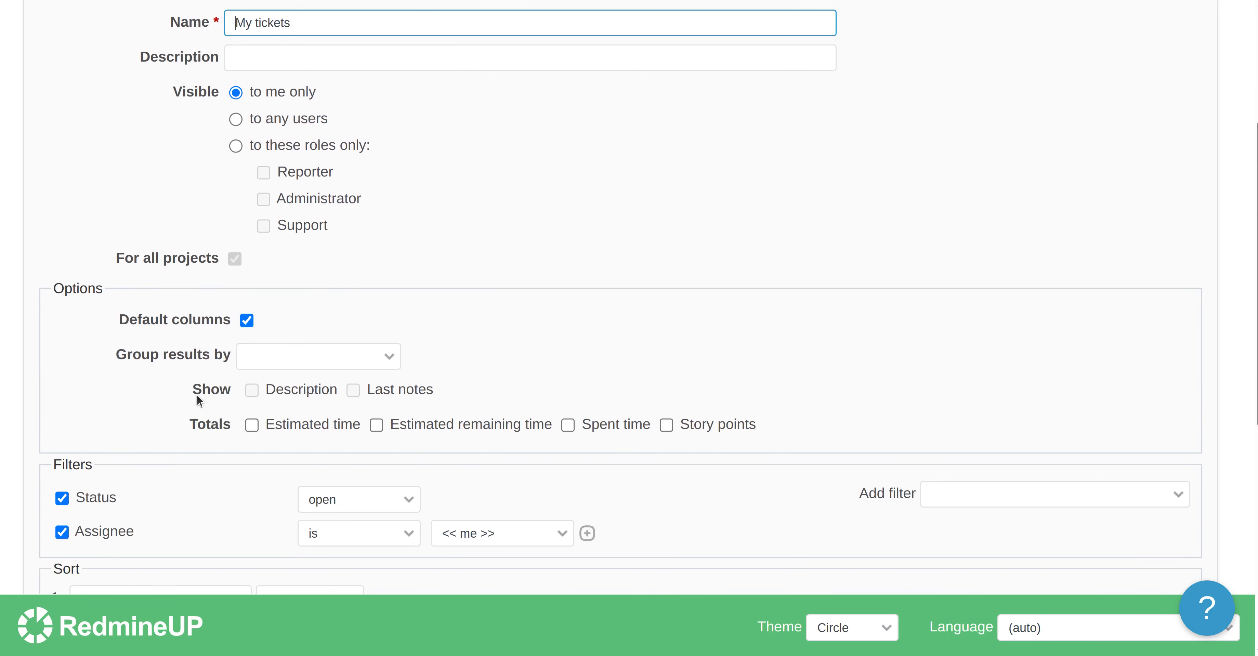
pyautogui.click(253, 426)
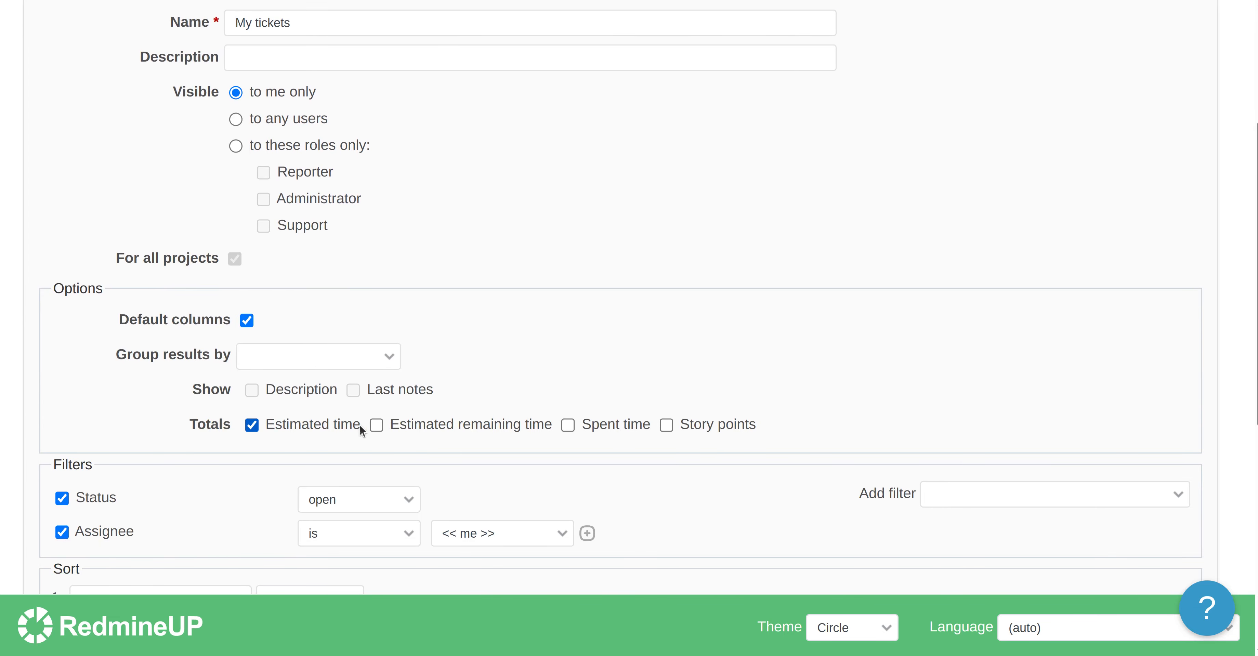
pyautogui.click(386, 426)
pyautogui.click(569, 424)
pyautogui.click(667, 424)
pyautogui.scroll(-3, 615, 463)
pyautogui.scroll(-7, 614, 463)
pyautogui.click(67, 505)
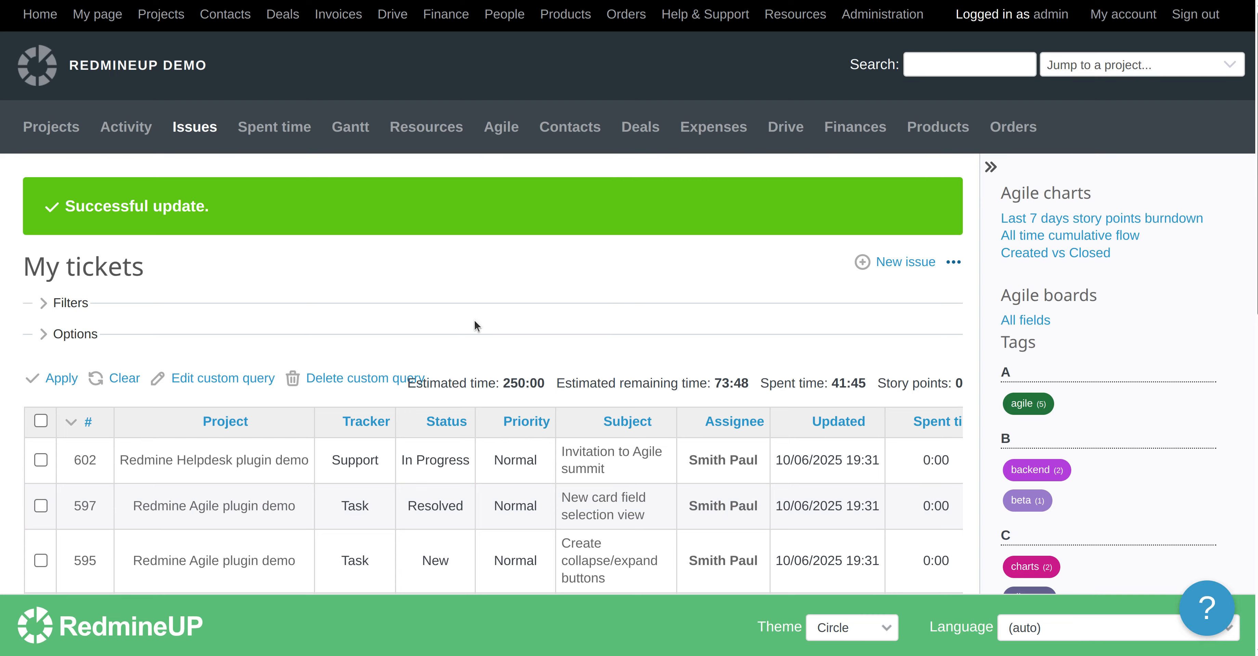
# Clear the current query and reopen My tickets from the sidebar to check the totals
pyautogui.click(120, 381)
pyautogui.scroll(-1, 79, 286)
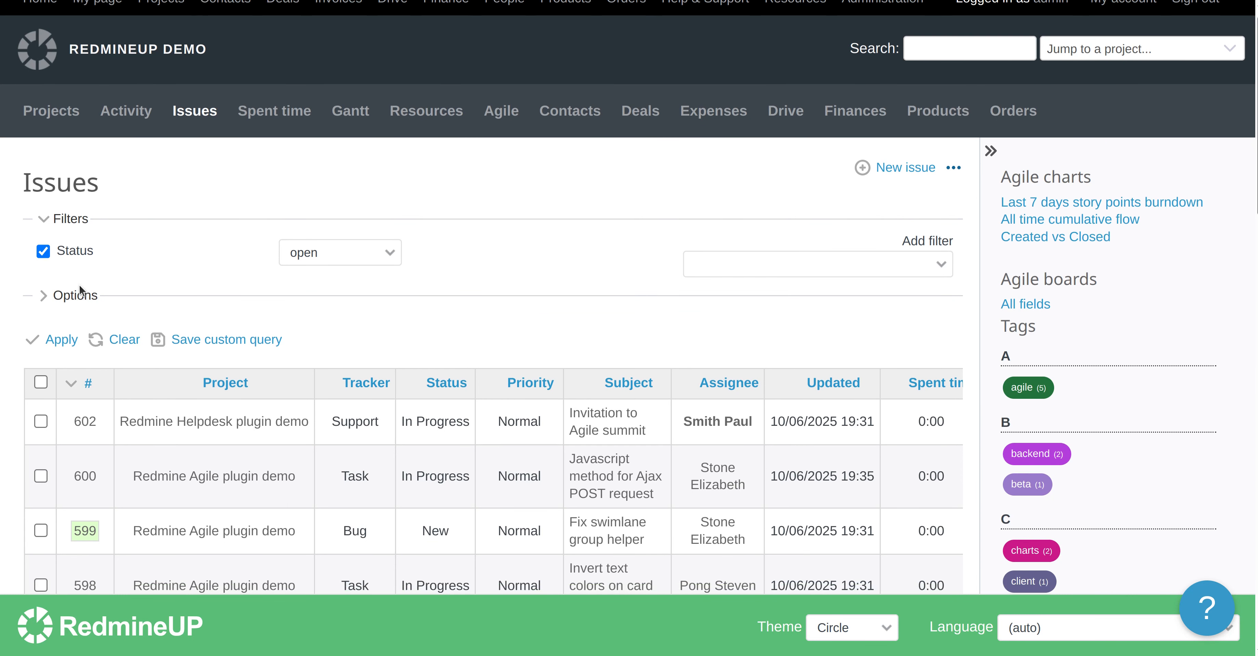
pyautogui.scroll(1, 78, 285)
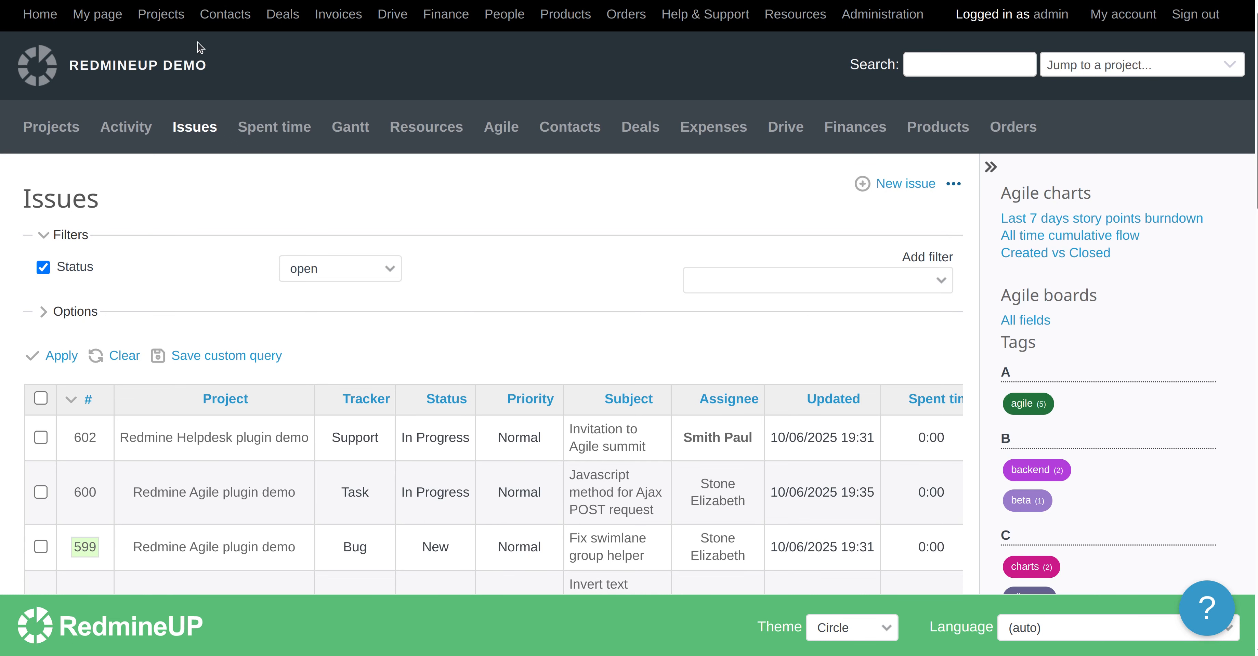
pyautogui.scroll(-15, 205, 117)
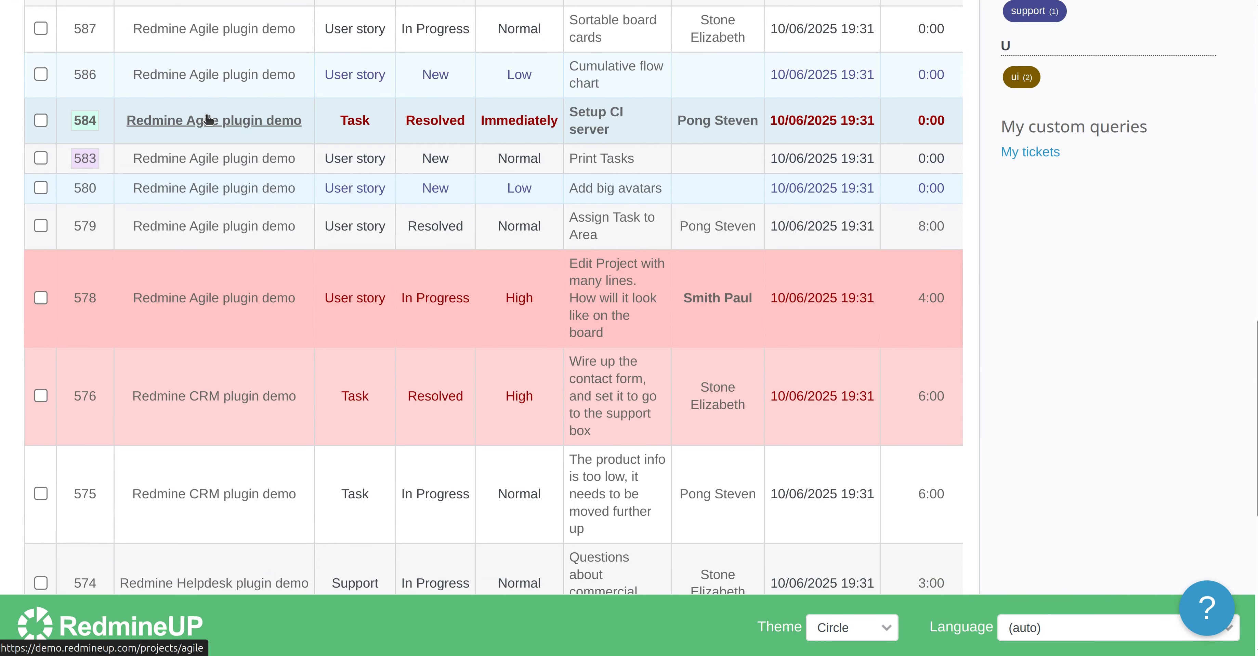
pyautogui.click(1030, 155)
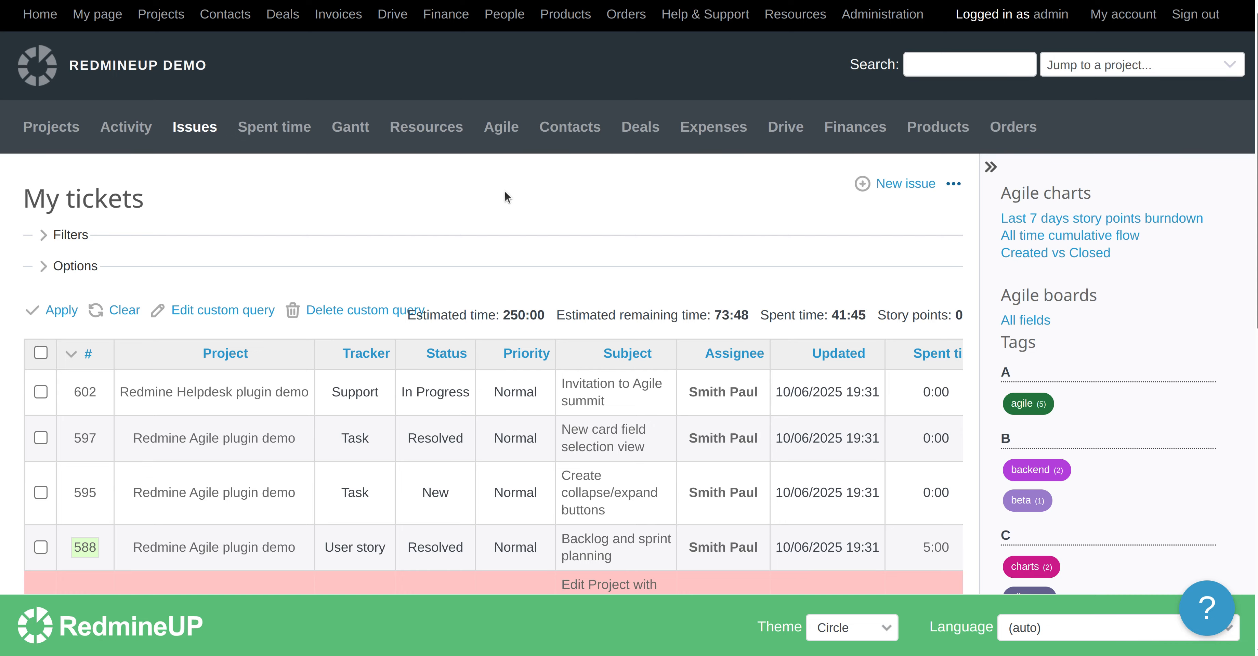
# Scroll through the issues listed in the My tickets query
pyautogui.scroll(-10, 504, 191)
pyautogui.scroll(10, 504, 191)
pyautogui.scroll(-5, 510, 266)
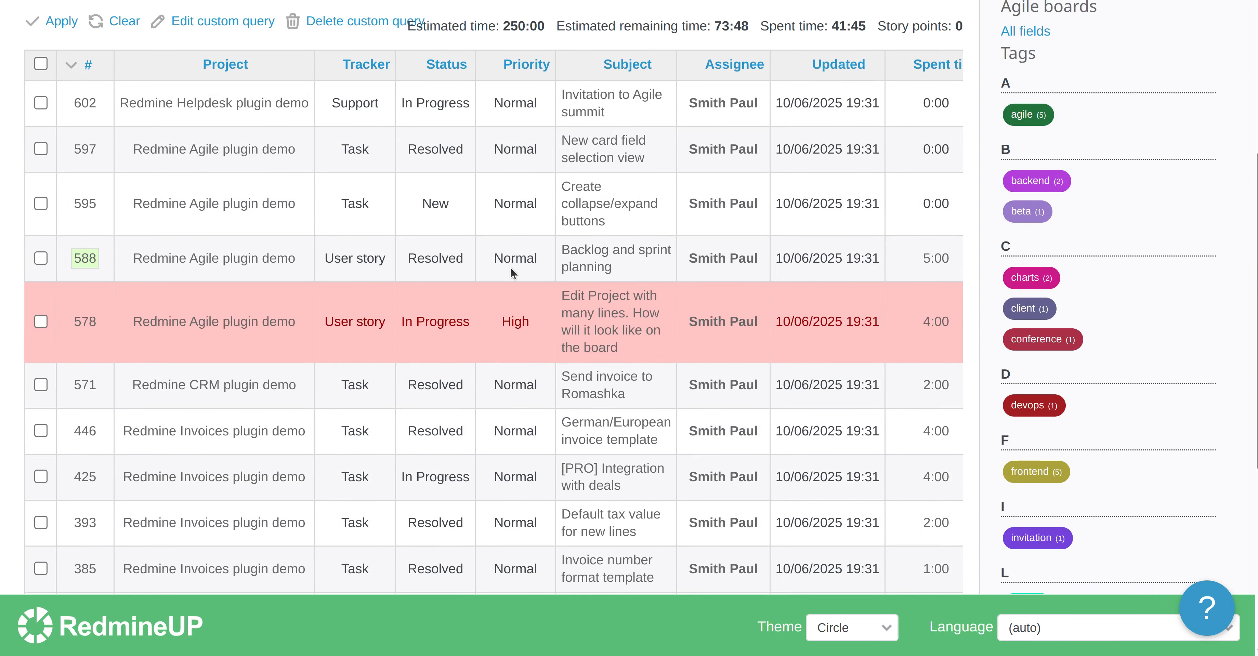
# Review the My tickets results and the totals shown above the issue table
pyautogui.scroll(5, 510, 266)
pyautogui.scroll(-11, 511, 269)
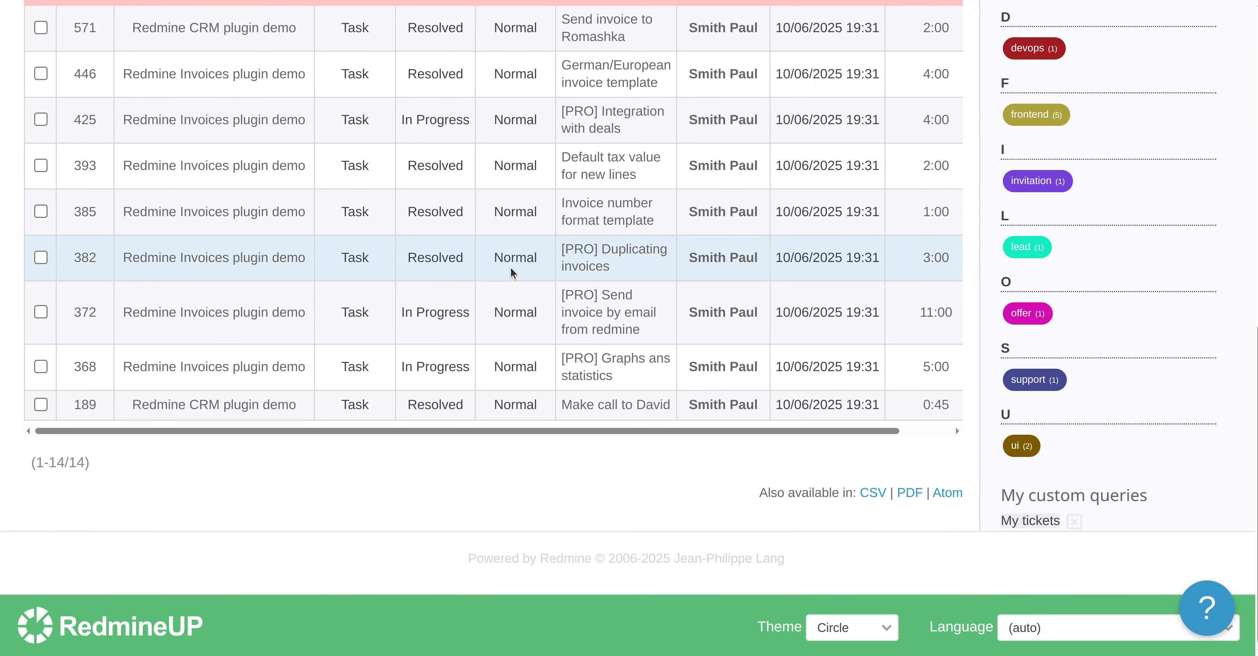
pyautogui.scroll(11, 510, 266)
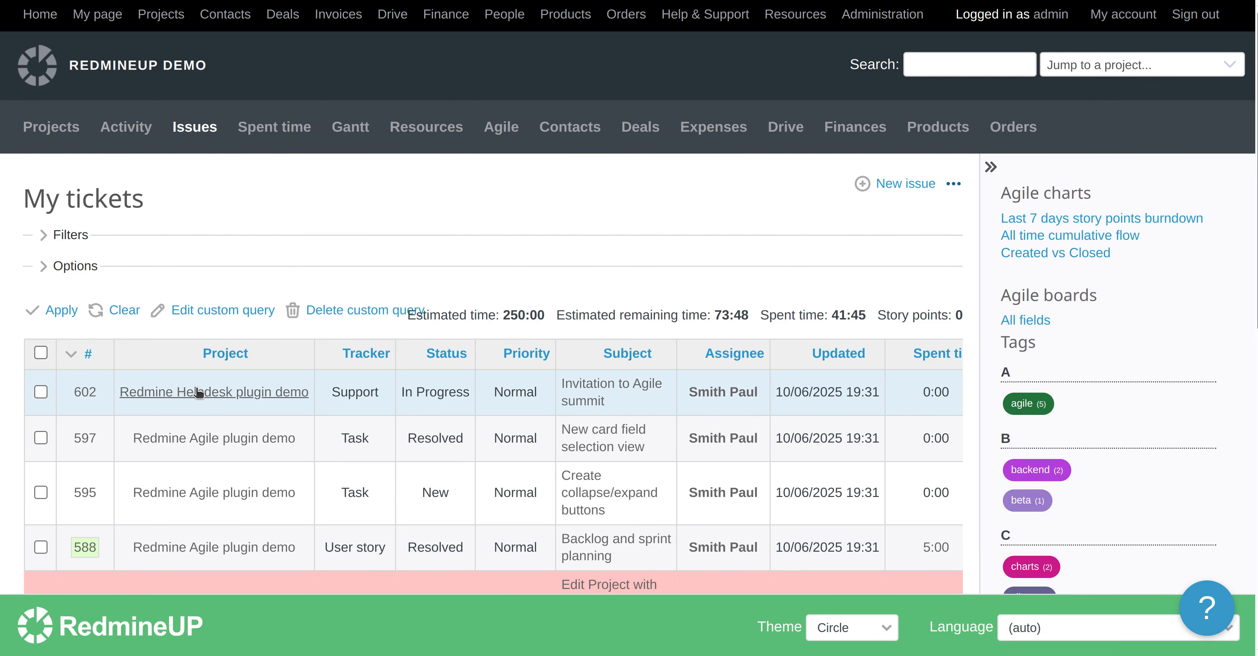
pyautogui.scroll(-3, 198, 393)
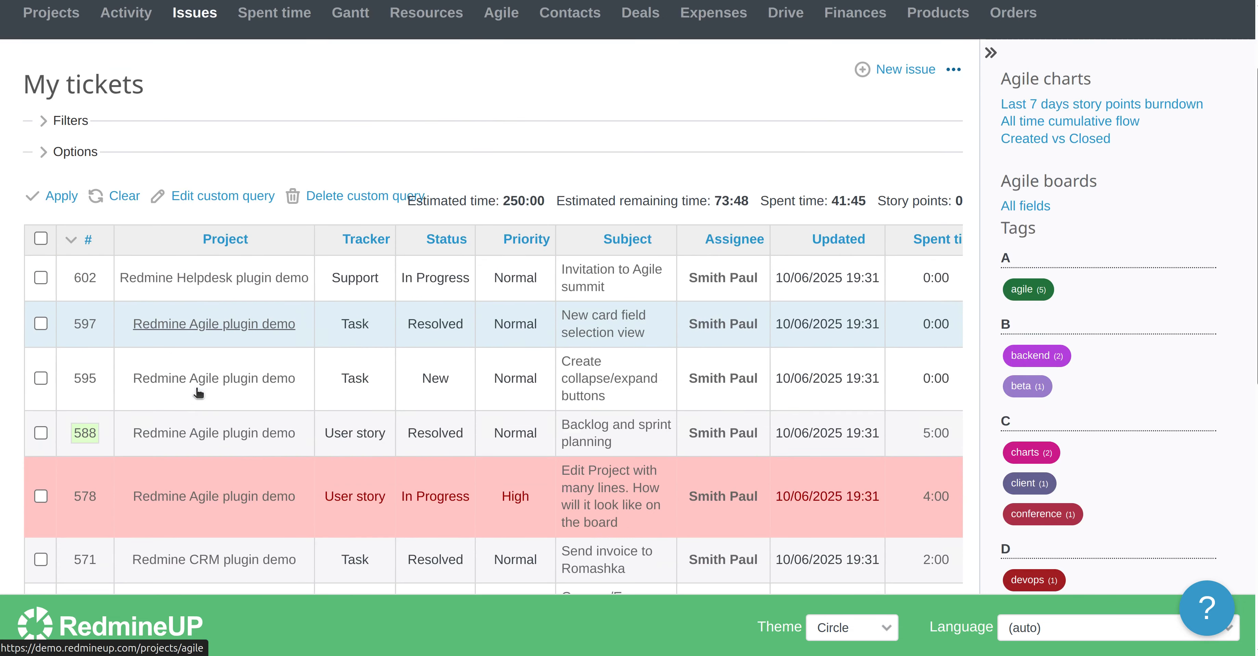
pyautogui.scroll(-9, 183, 337)
pyautogui.scroll(6, 185, 336)
pyautogui.scroll(1, 186, 336)
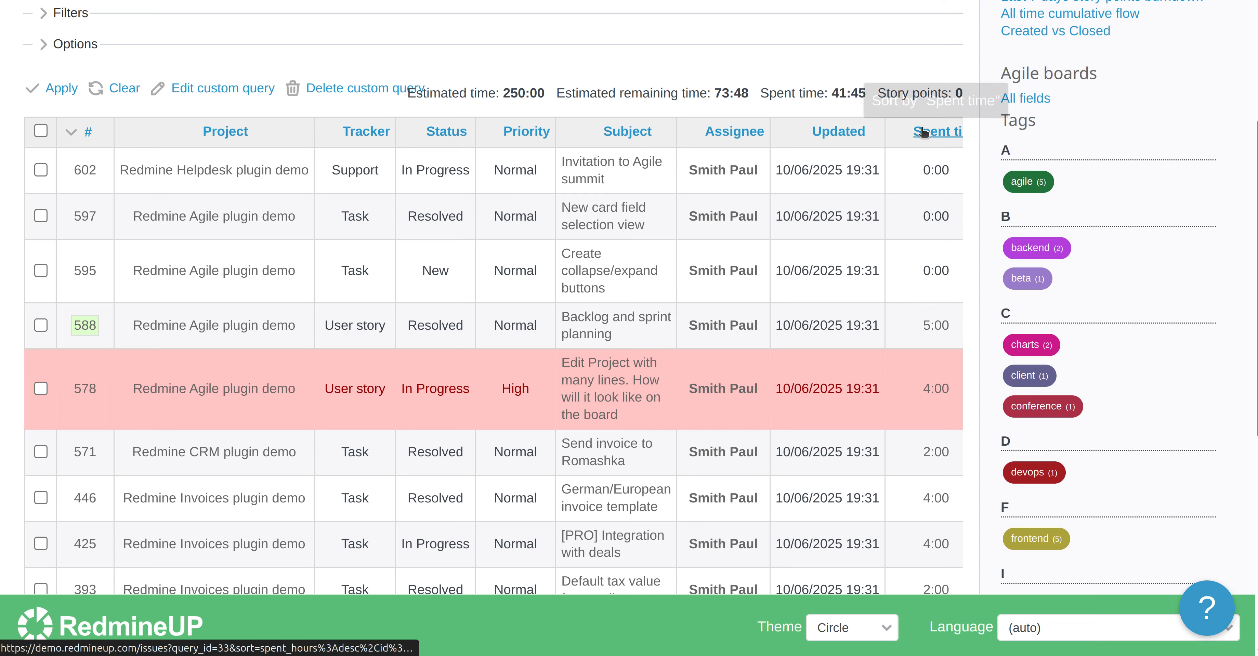
pyautogui.scroll(3, 923, 132)
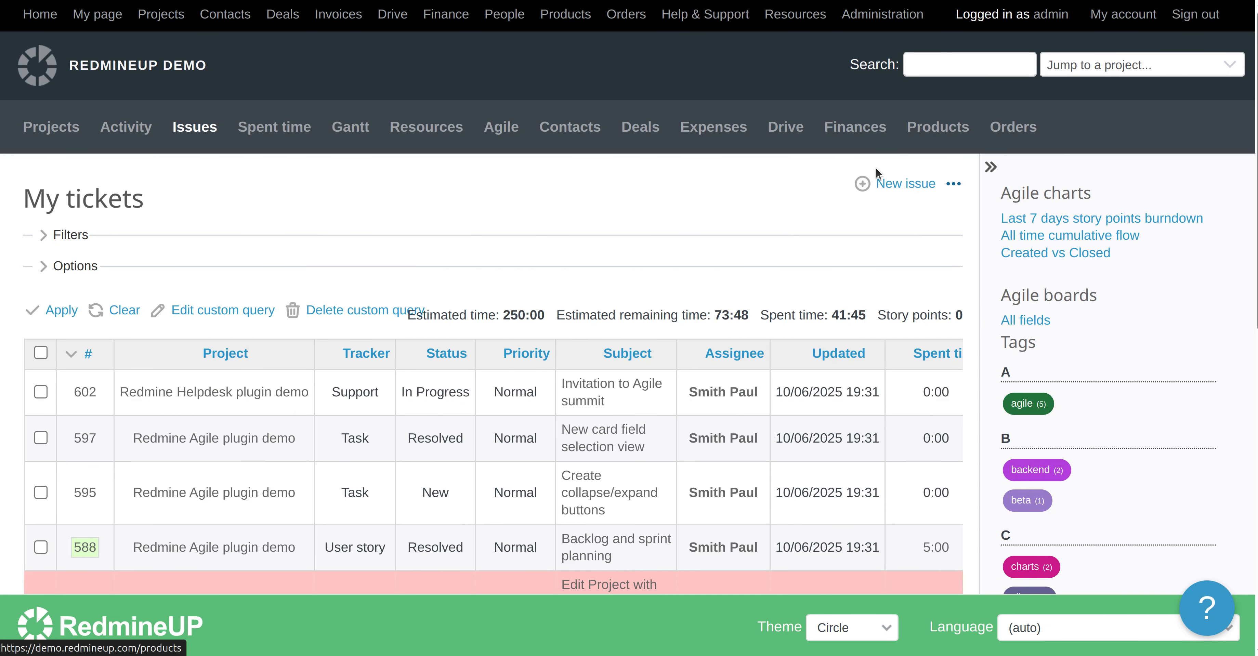
pyautogui.scroll(-9, 876, 171)
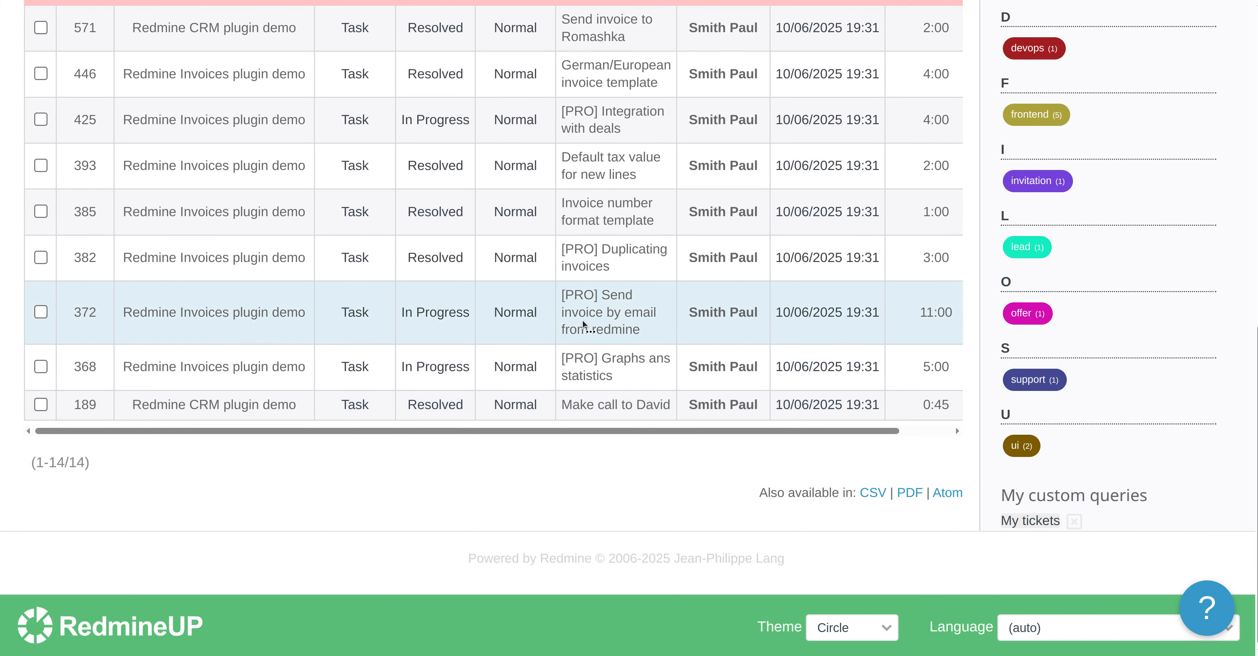
pyautogui.scroll(8, 581, 326)
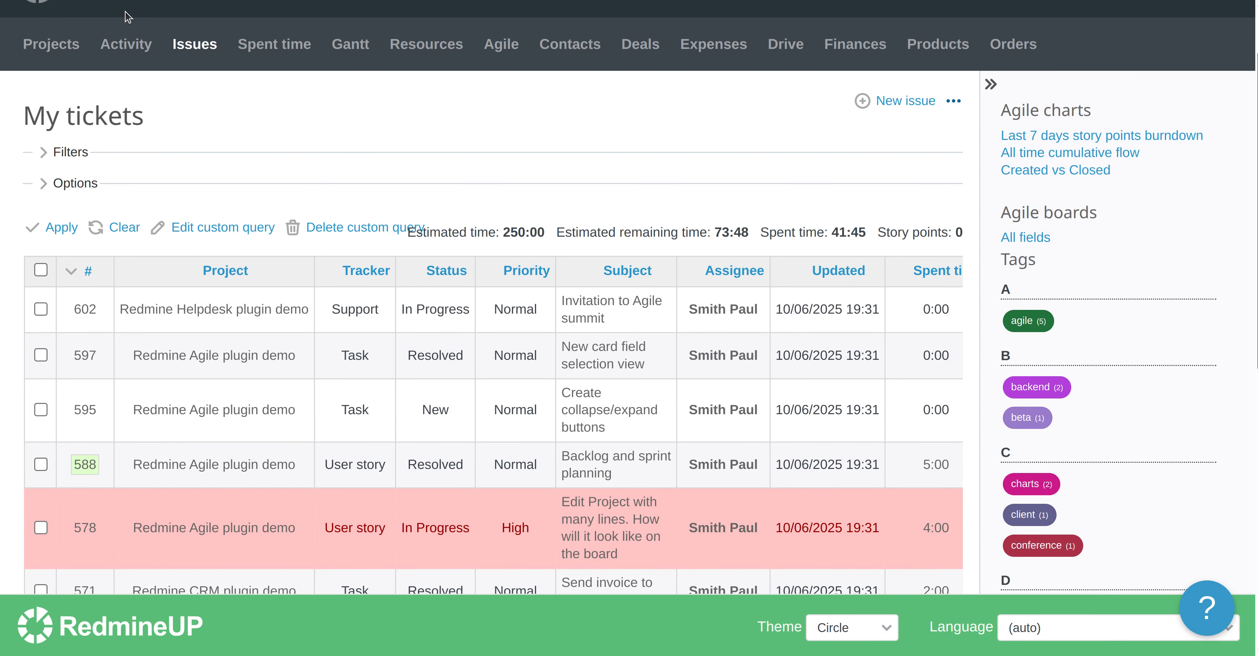
pyautogui.scroll(2, 188, 73)
# Open the Redmine Helpdesk plugin demo project and run the My tickets query from its sidebar
pyautogui.click(161, 14)
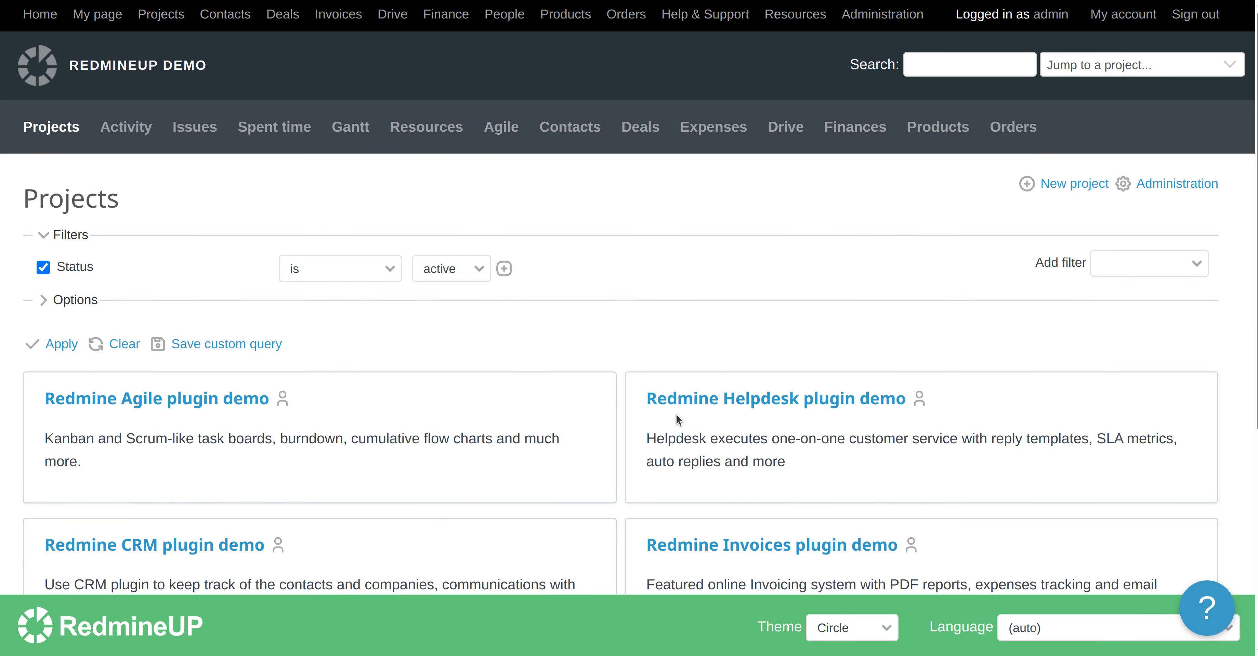
pyautogui.click(701, 394)
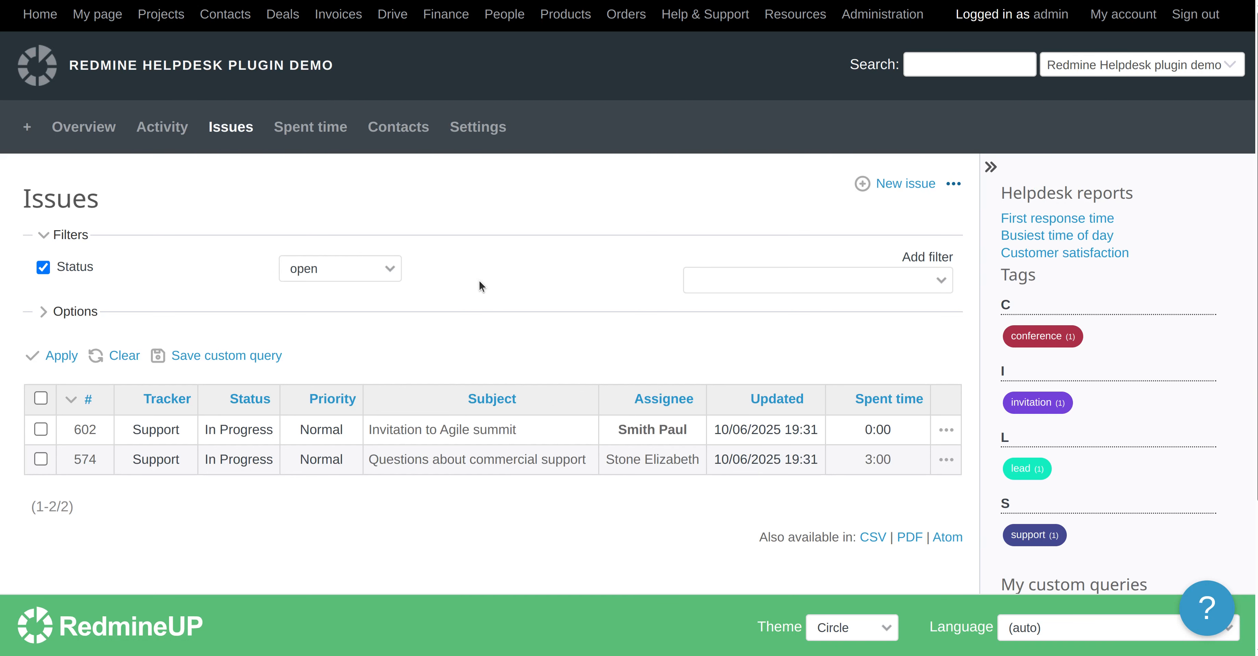
pyautogui.scroll(-4, 568, 293)
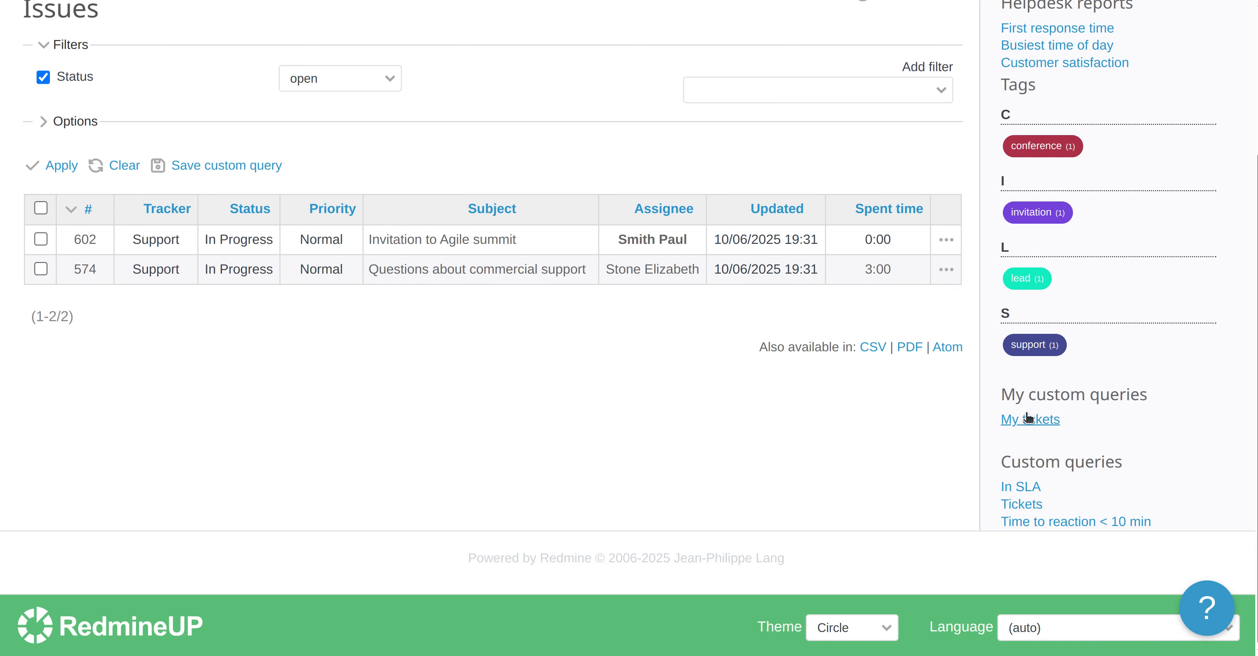
pyautogui.click(1029, 418)
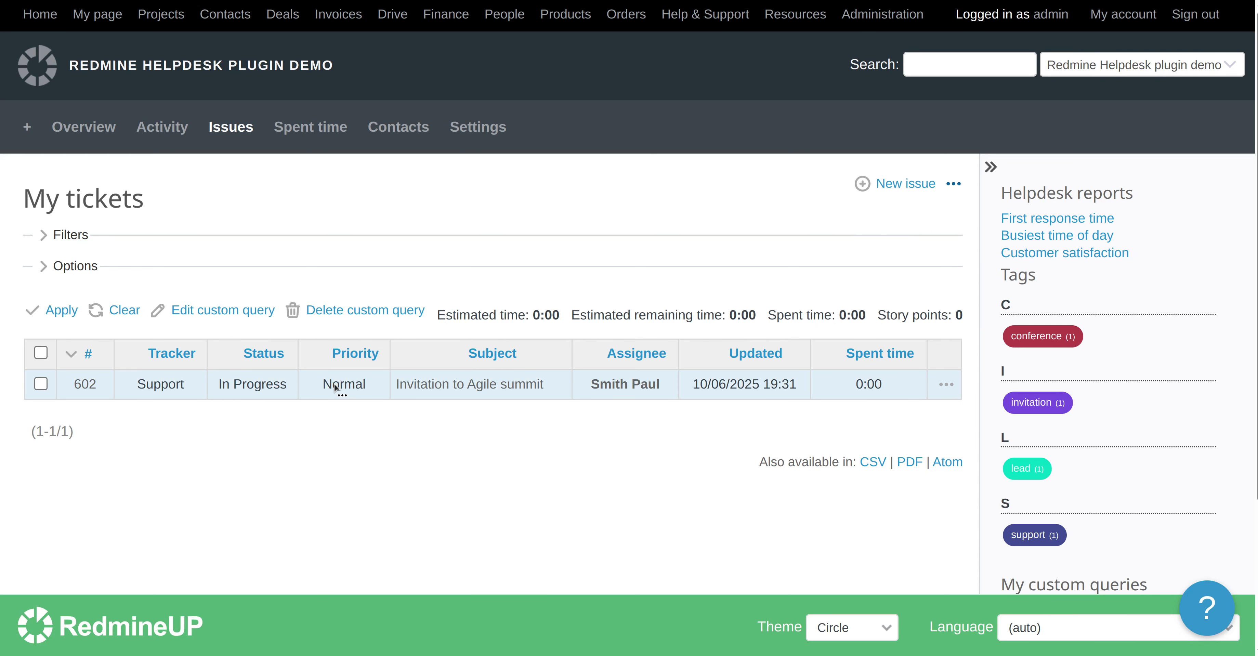
# Return to the cross-project issue list and run the My tickets query from its sidebar again
pyautogui.click(168, 16)
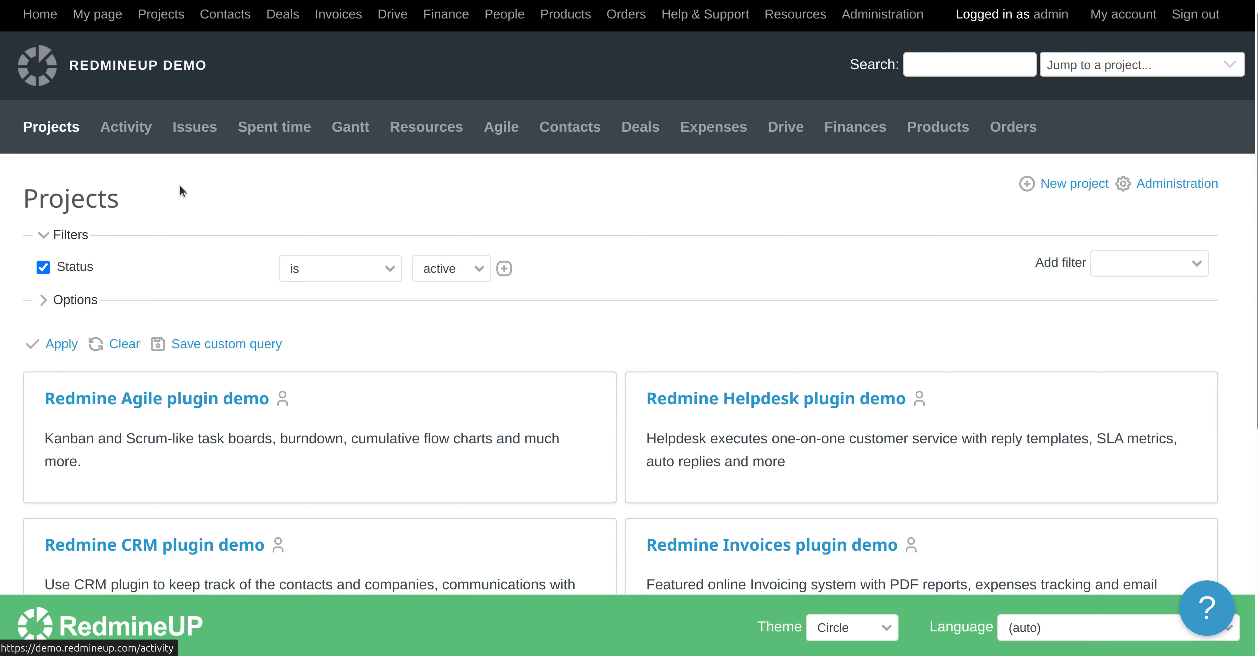
pyautogui.click(203, 121)
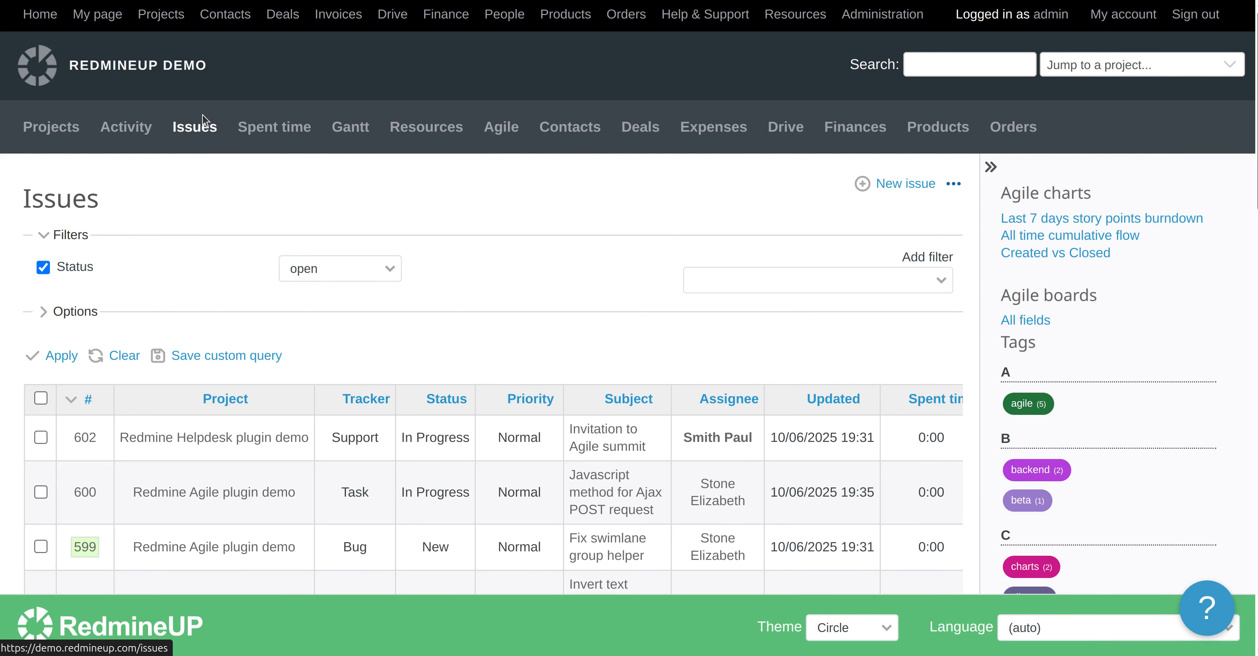
pyautogui.scroll(-15, 194, 276)
pyautogui.scroll(-1, 195, 275)
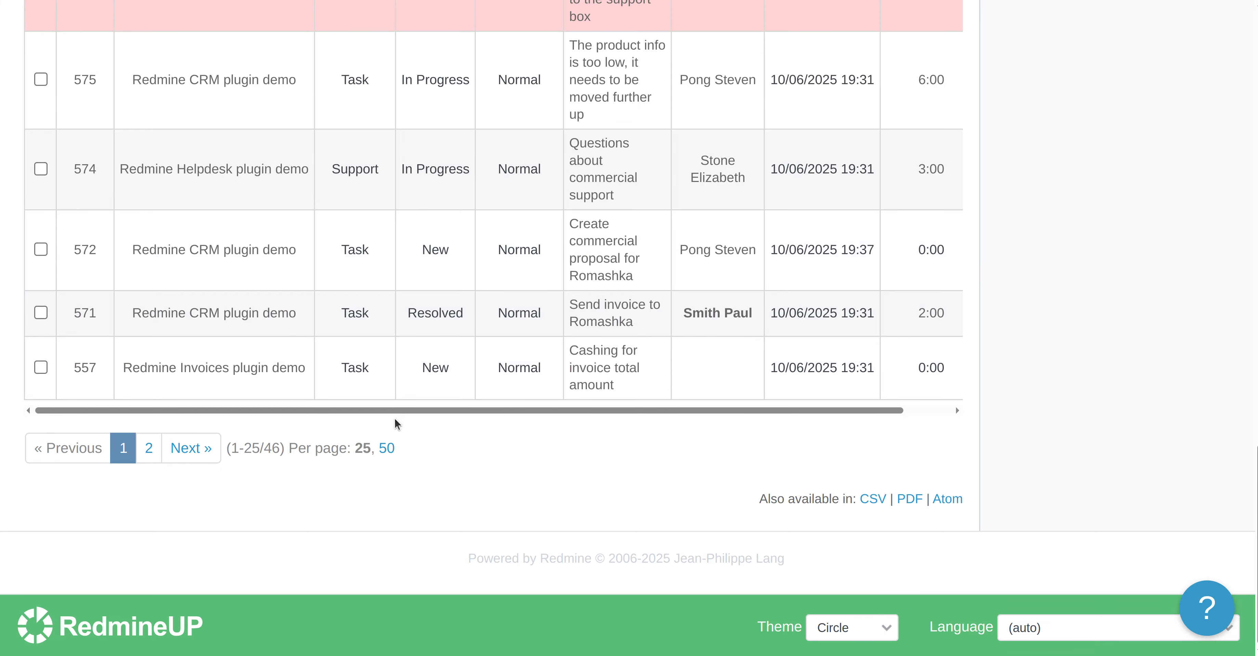
pyautogui.scroll(15, 402, 414)
pyautogui.scroll(-15, 402, 414)
pyautogui.scroll(8, 402, 415)
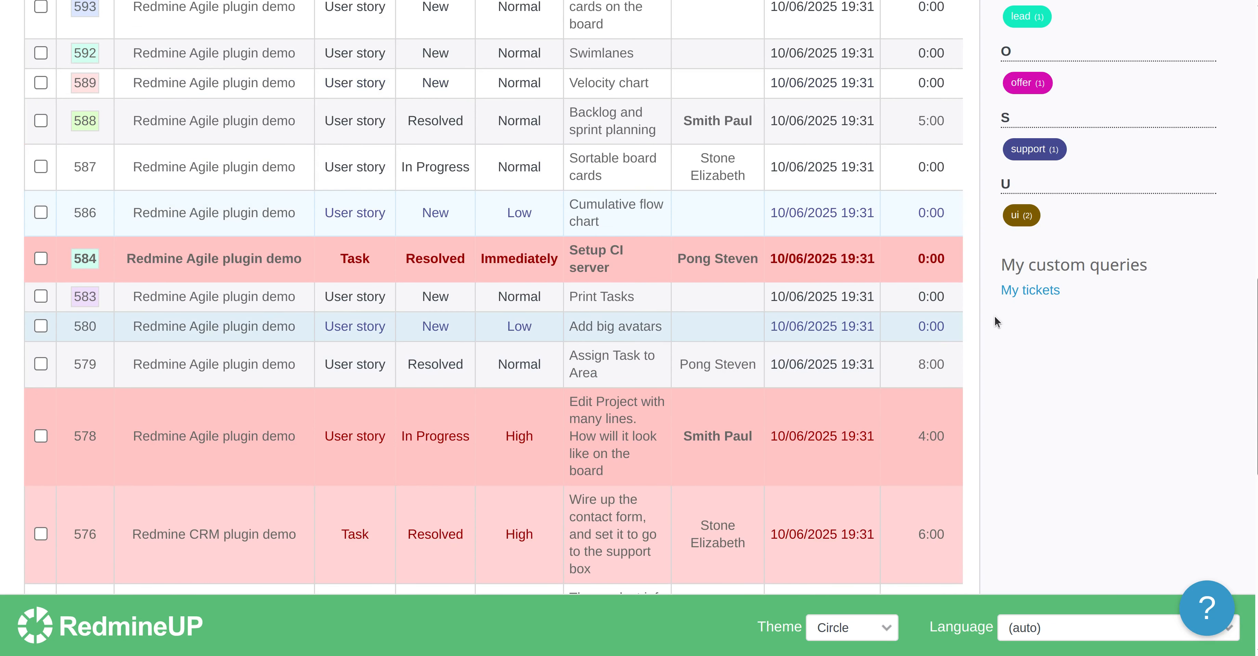
pyautogui.click(1021, 295)
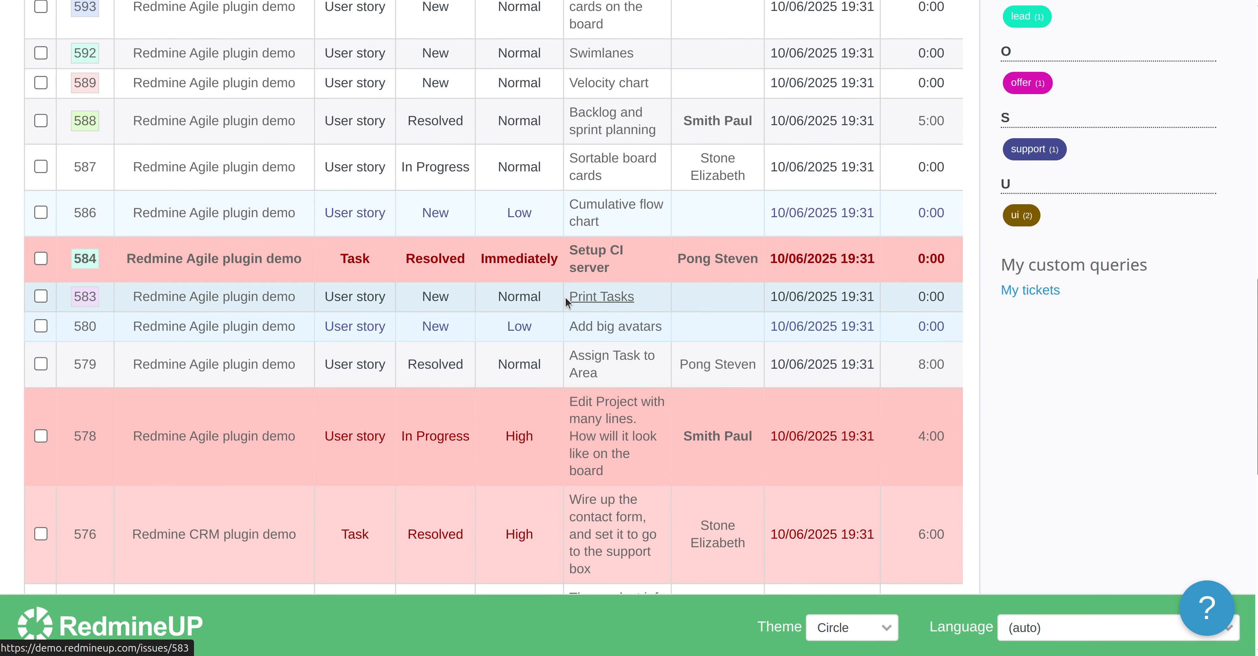
pyautogui.scroll(-10, 253, 468)
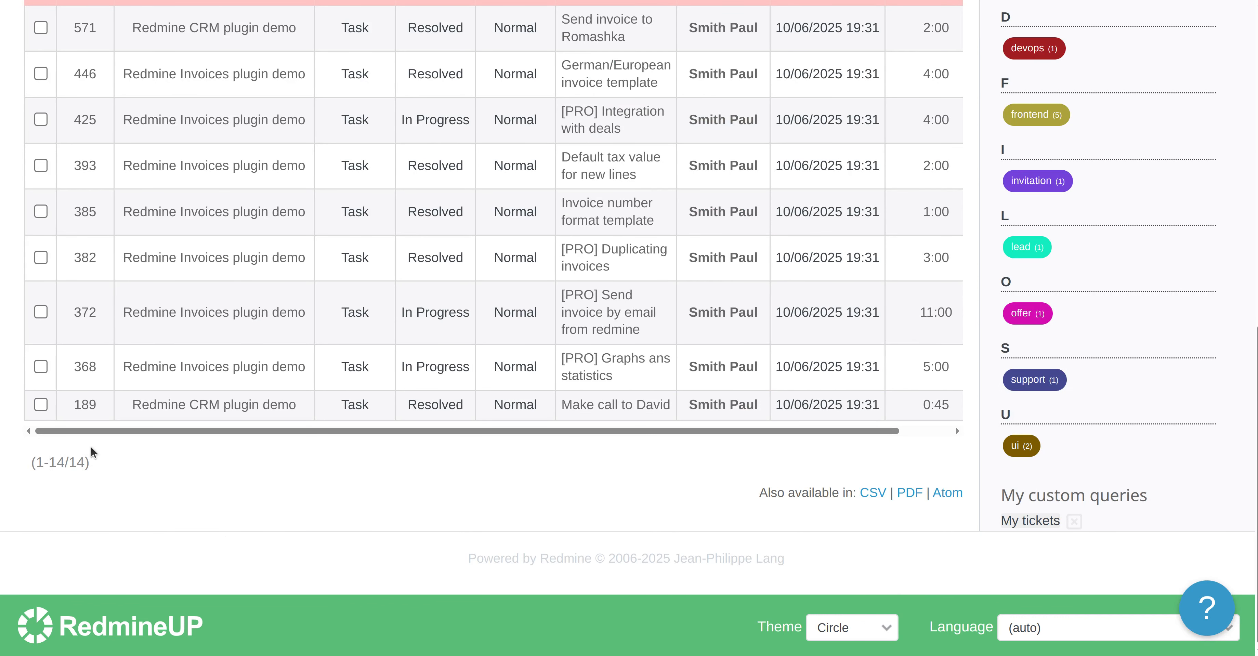
pyautogui.scroll(7, 748, 347)
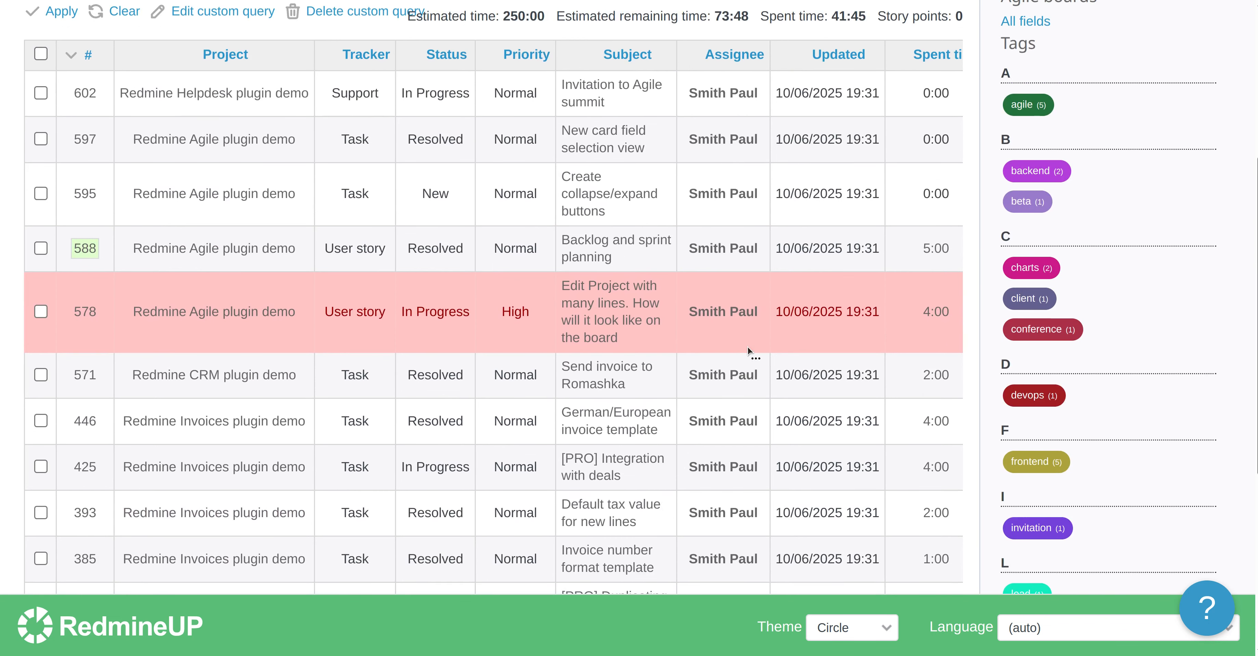
pyautogui.scroll(4, 747, 251)
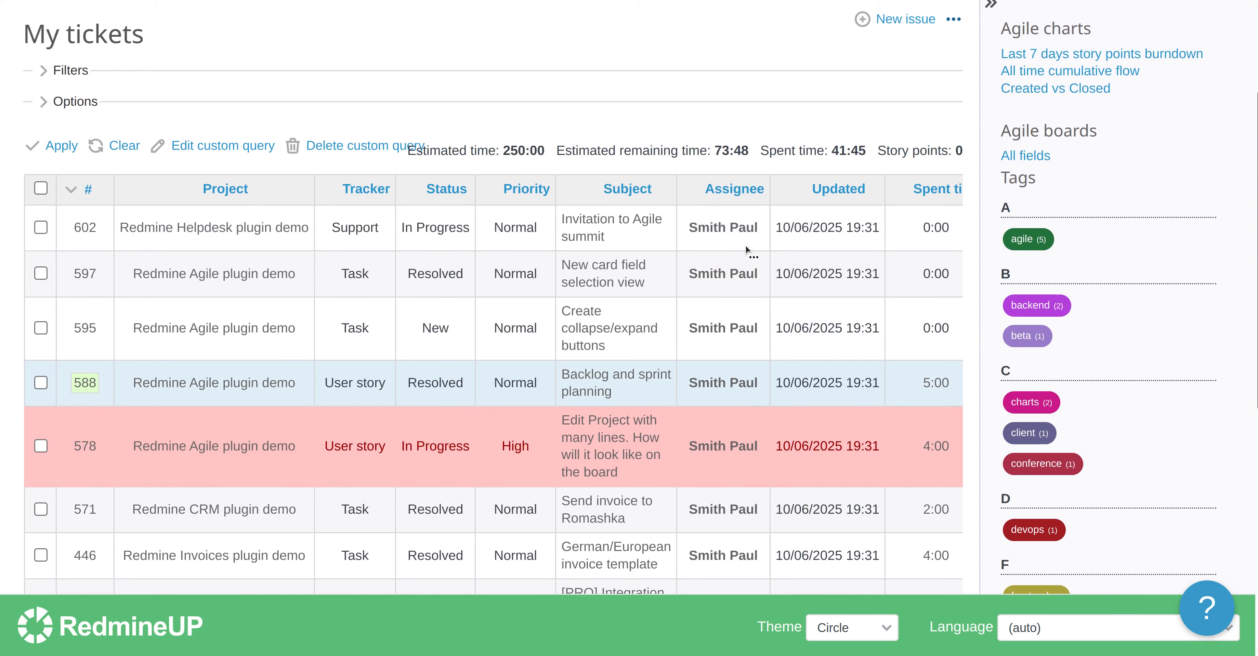
pyautogui.moveTo(514, 211); pyautogui.dragTo(846, 218)
pyautogui.doubleClick(926, 210)
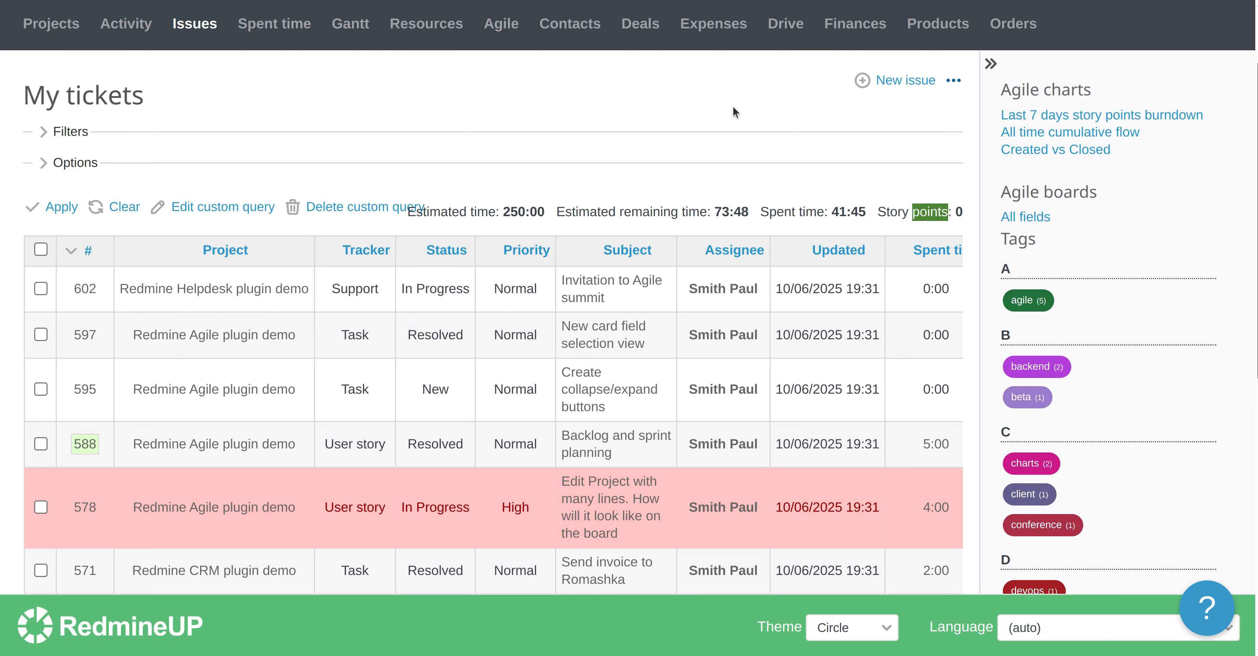
# Delete the My tickets custom query and confirm the deletion
pyautogui.scroll(2, 399, 139)
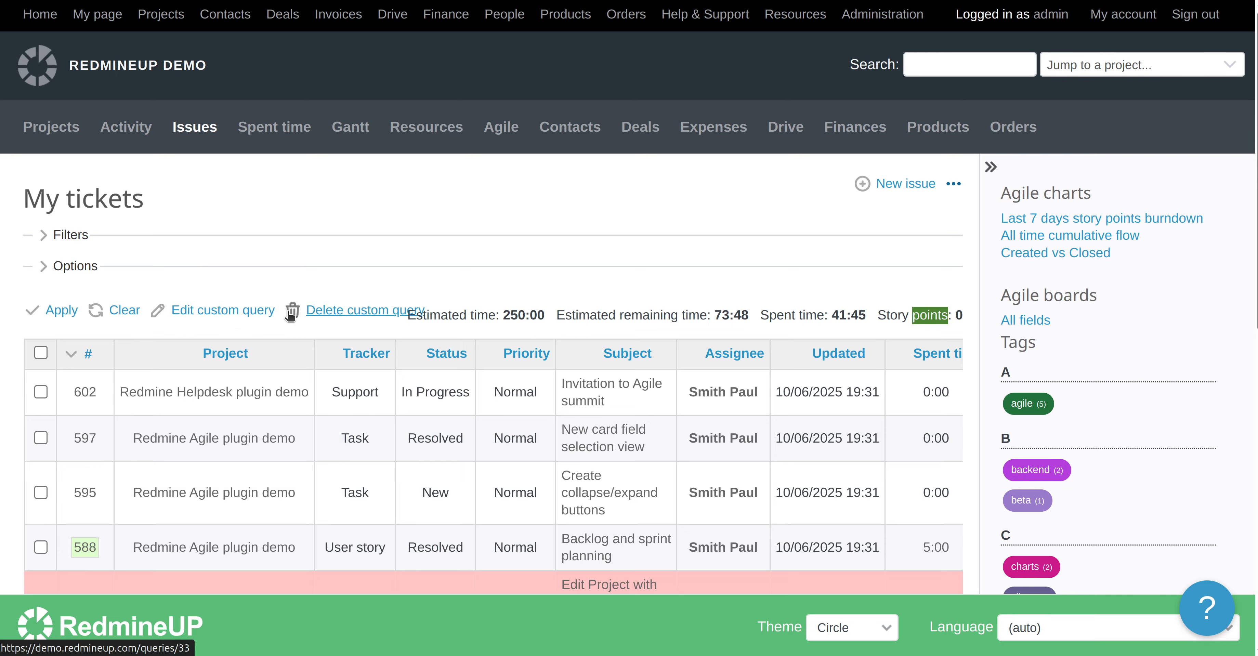
pyautogui.click(362, 319)
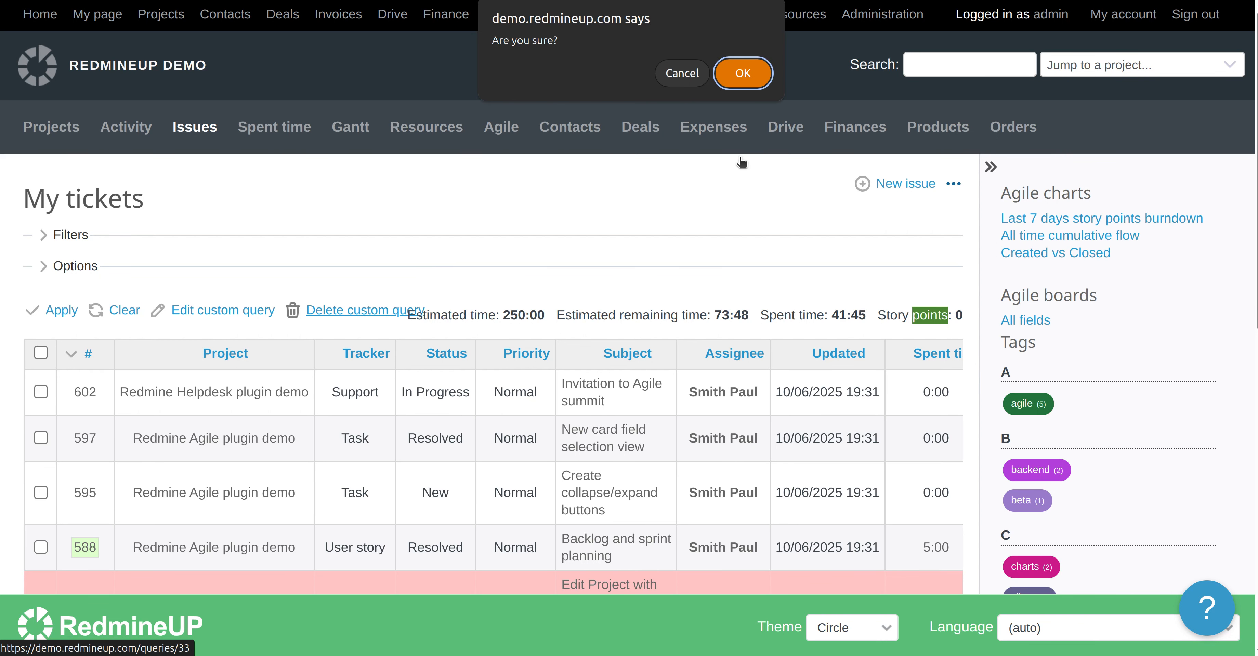
pyautogui.click(742, 74)
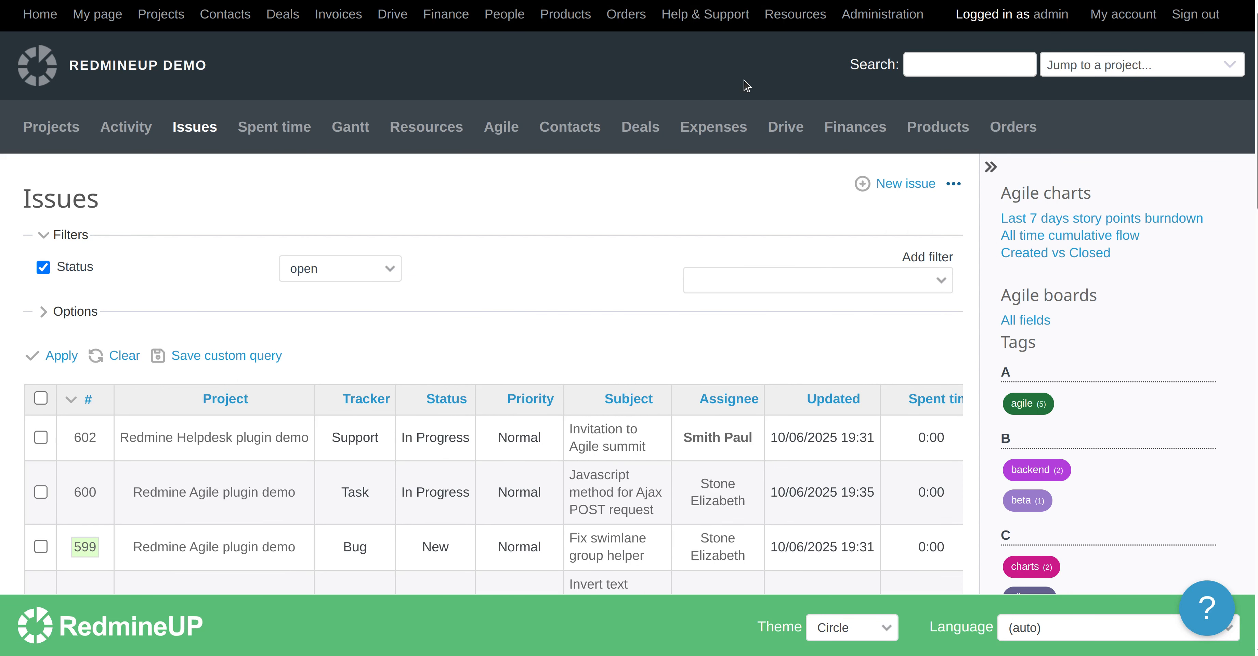
# Open the Redmine Helpdesk plugin demo issue list and check the custom queries in its sidebar
pyautogui.scroll(-12, 727, 214)
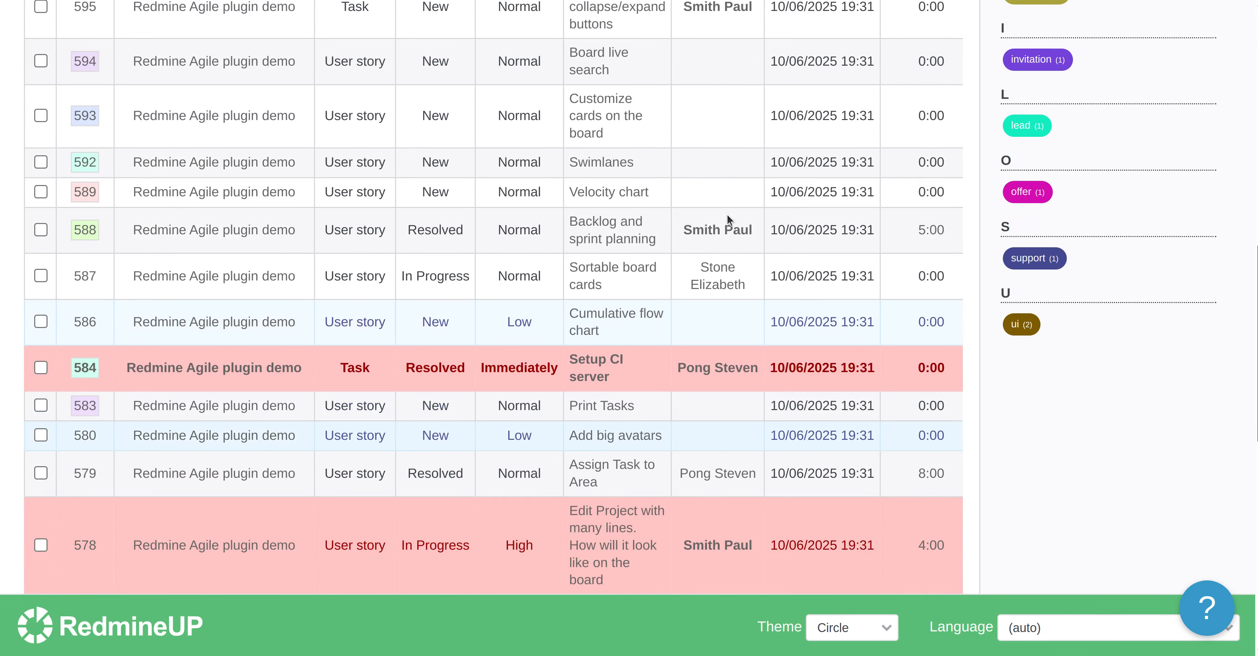
pyautogui.scroll(-5, 727, 214)
pyautogui.scroll(15, 727, 214)
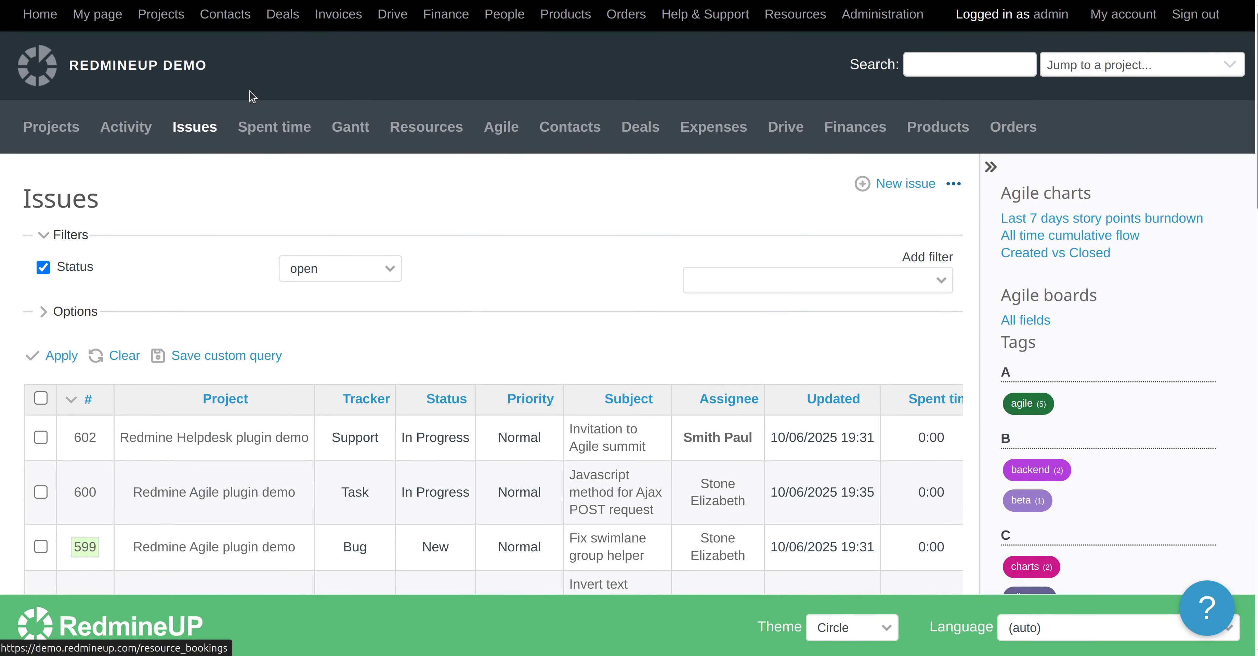
pyautogui.click(160, 14)
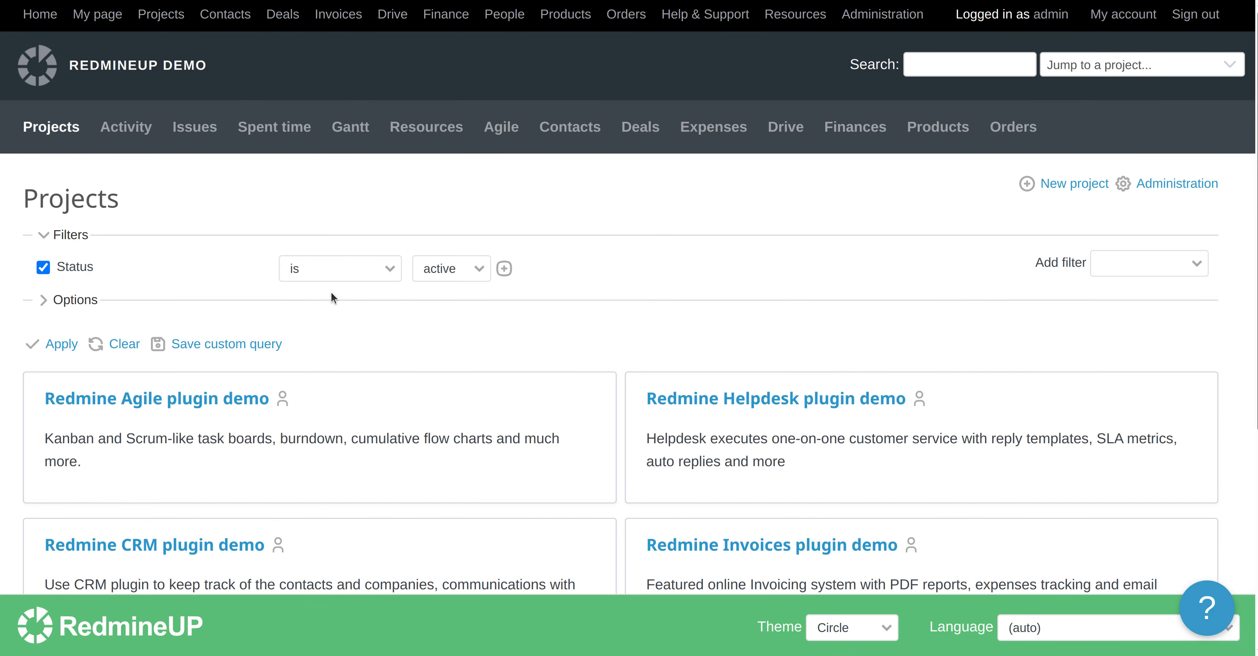
pyautogui.click(758, 398)
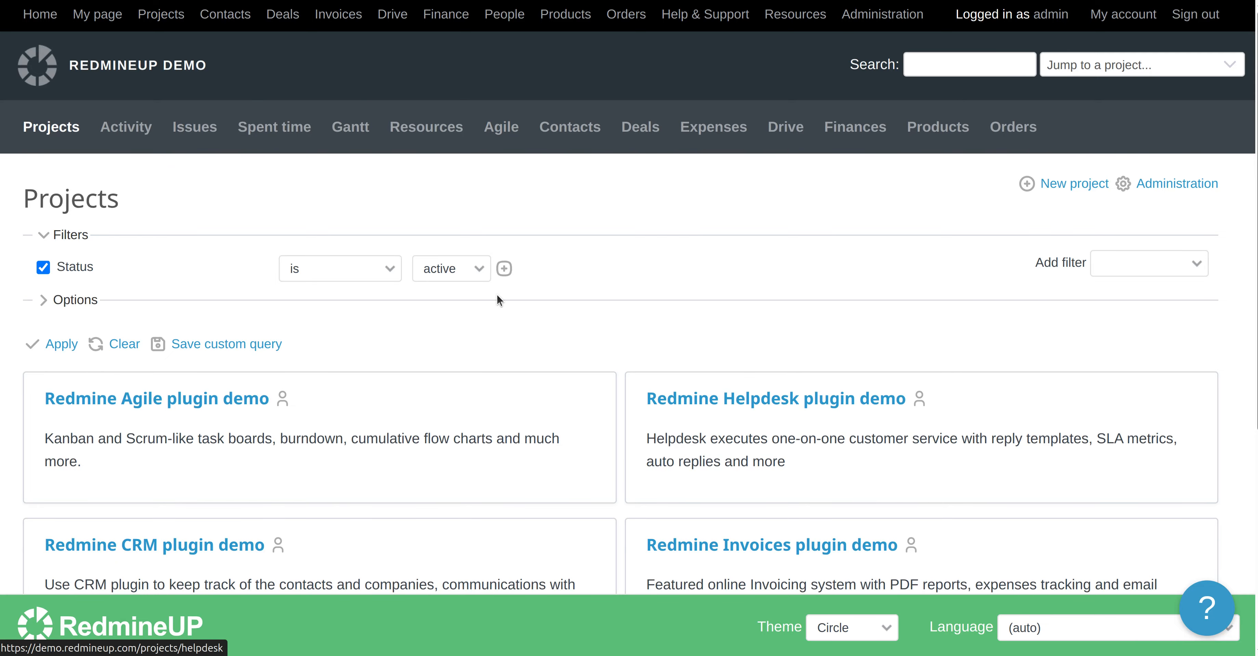
pyautogui.scroll(-5, 419, 218)
pyautogui.scroll(5, 412, 215)
pyautogui.click(223, 141)
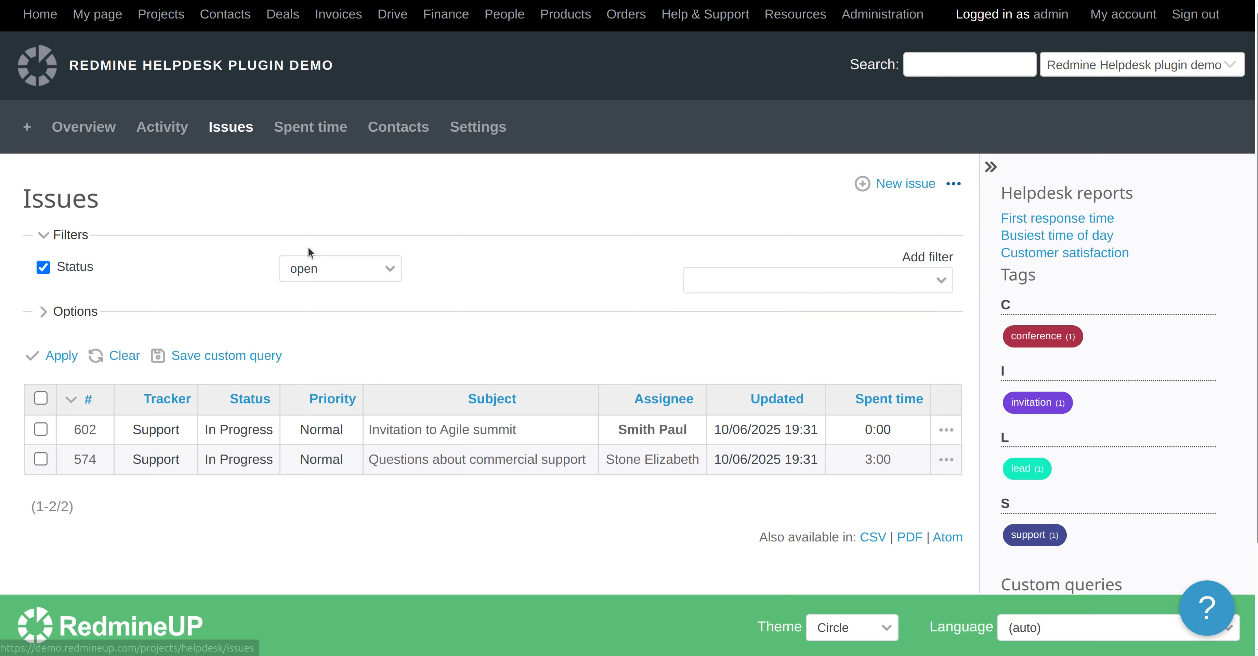
pyautogui.scroll(-3, 307, 247)
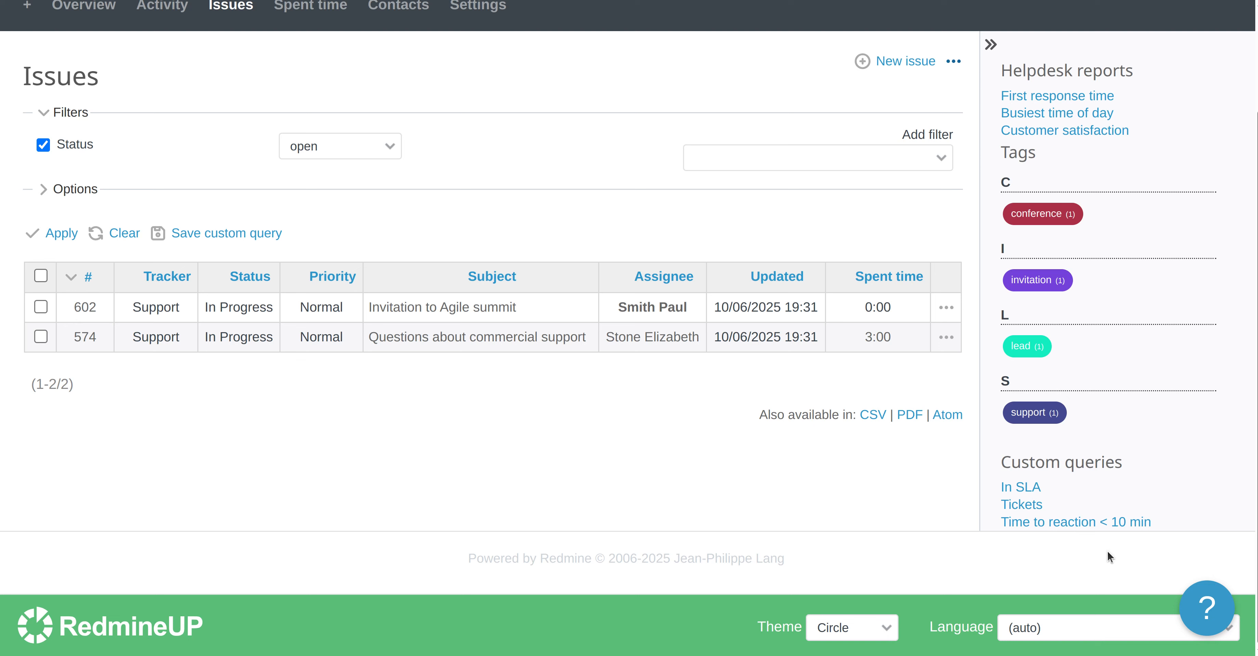
pyautogui.scroll(3, 465, 469)
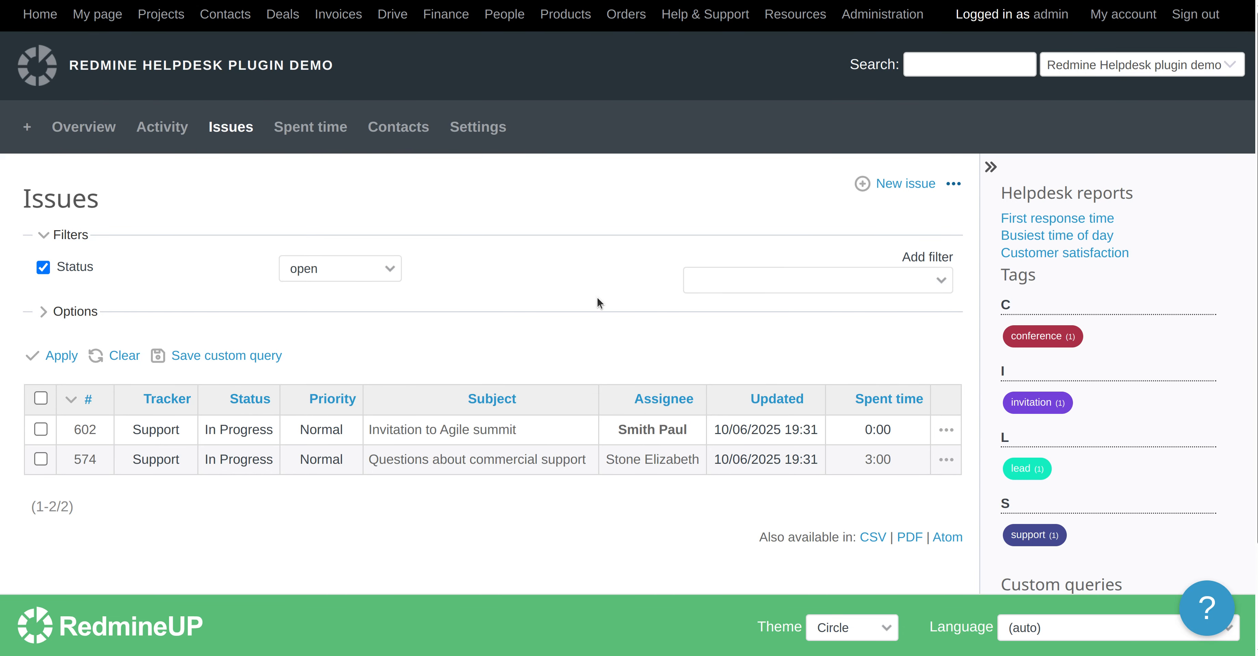
# Remove the Status filter from the project's issue list and apply it without filters
pyautogui.click(43, 268)
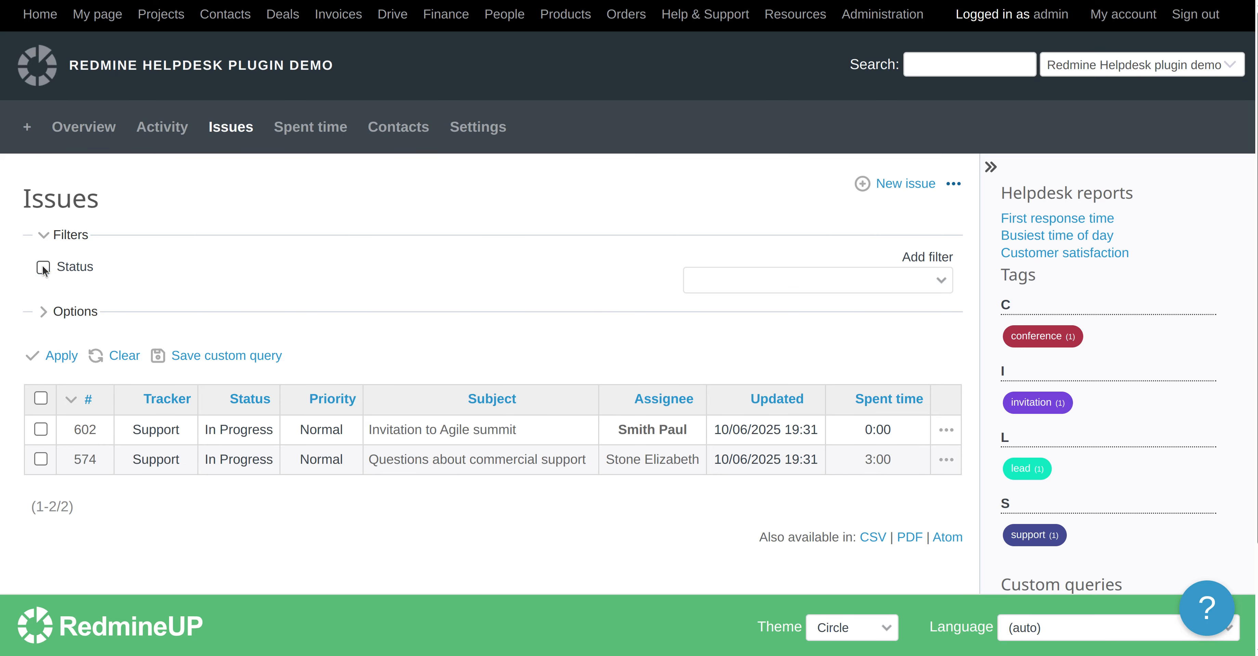
pyautogui.click(62, 362)
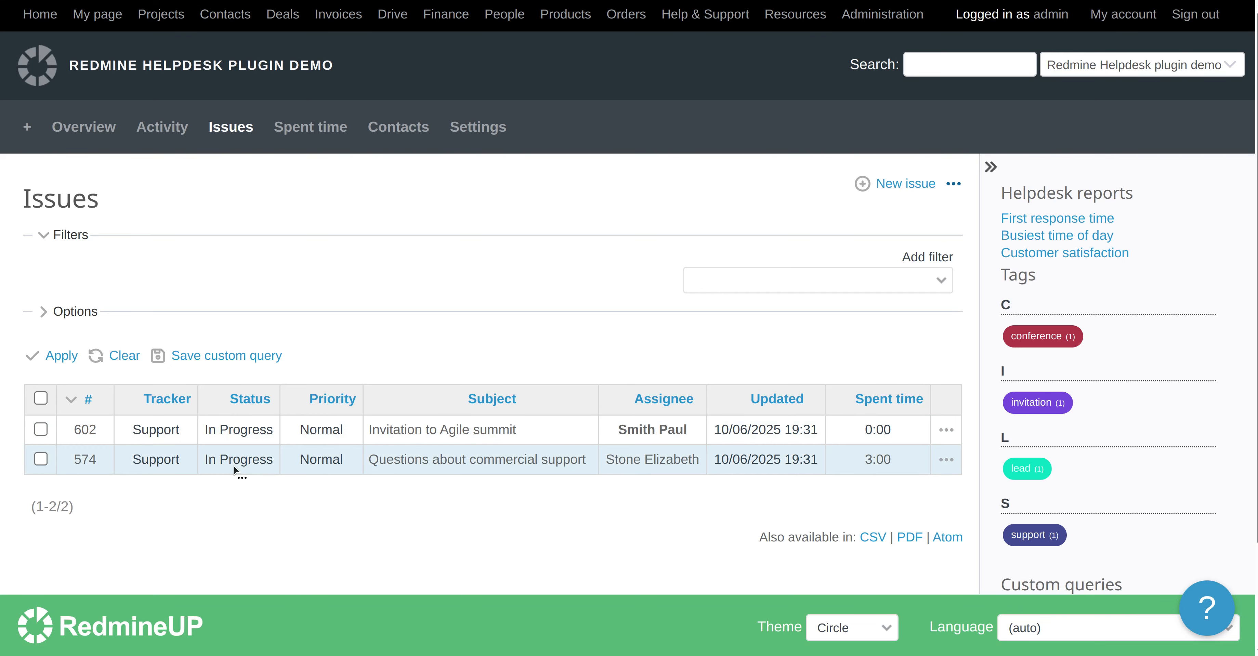
pyautogui.click(791, 281)
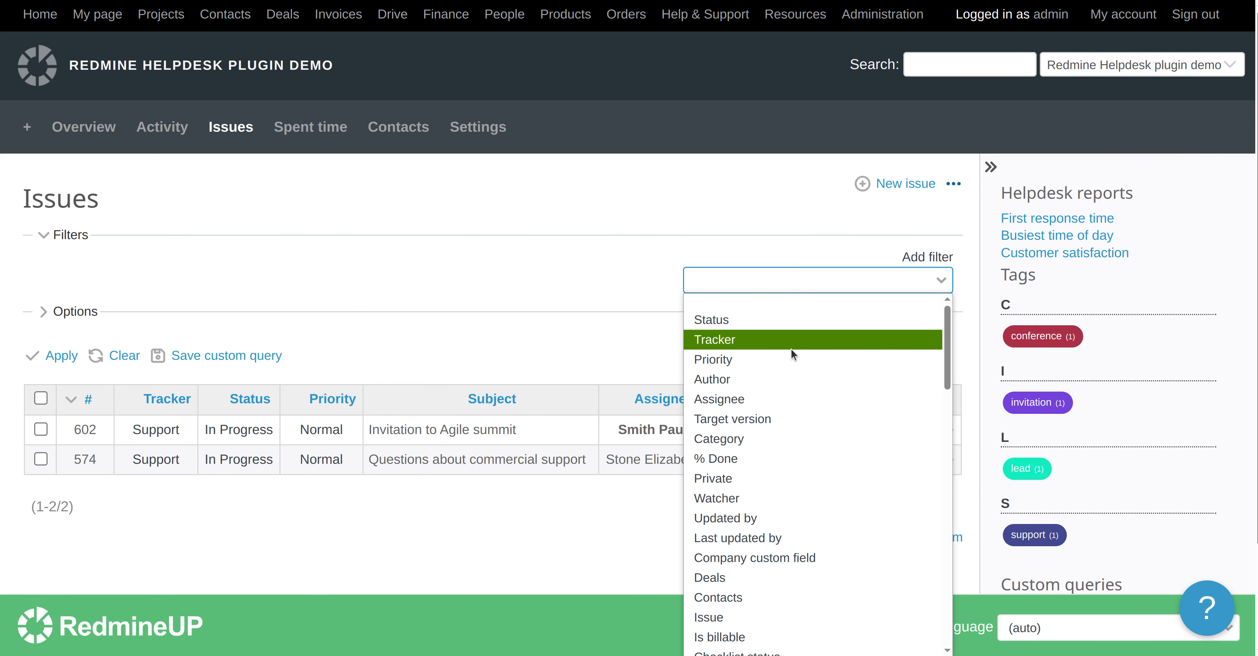
pyautogui.click(553, 292)
# Expand the Options section to show the column, grouping and totals settings
pyautogui.click(99, 307)
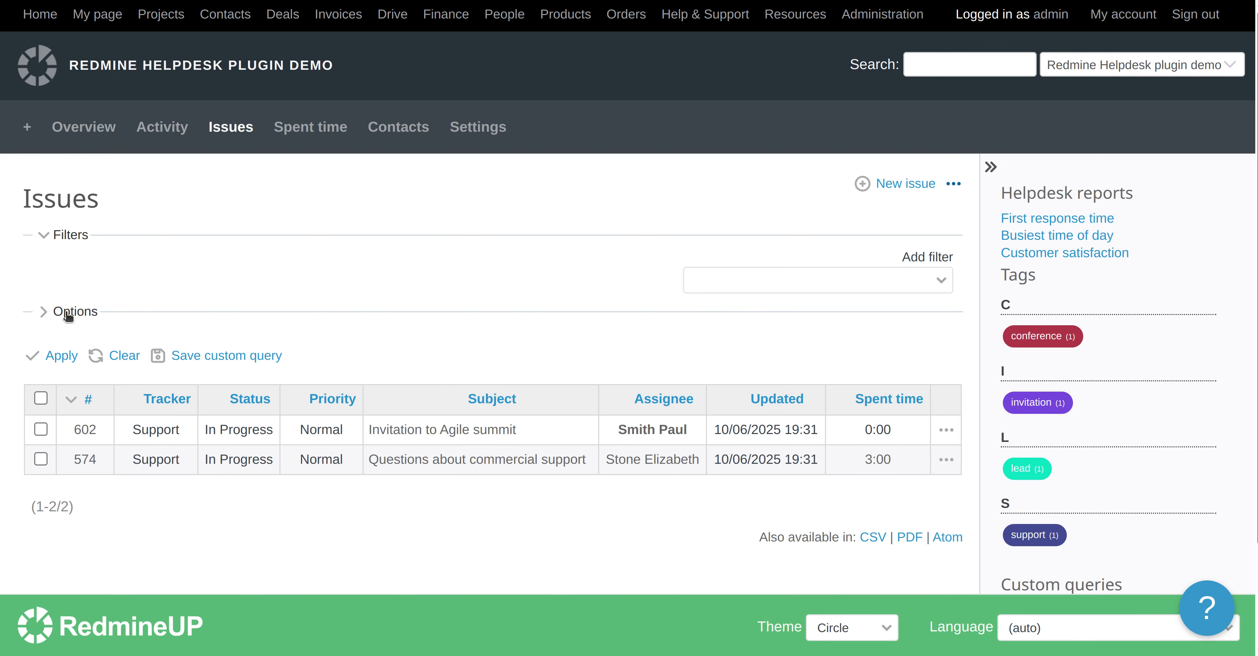
pyautogui.scroll(-1, 180, 350)
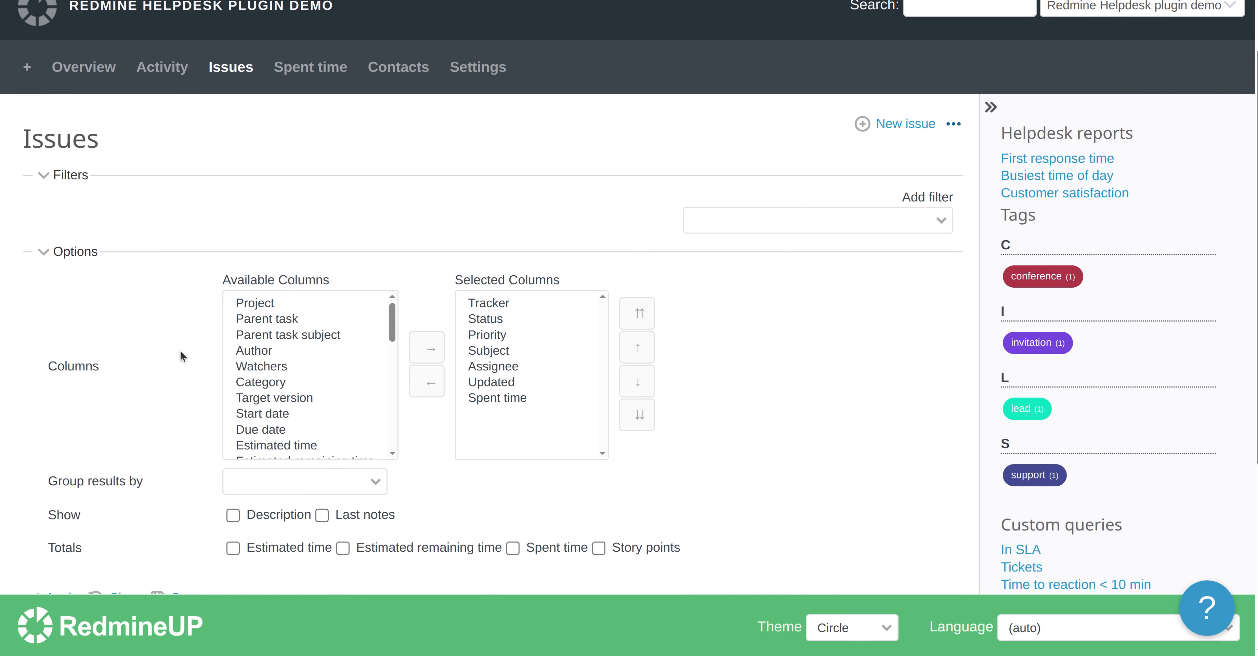
# Move every available column into the selected columns list and apply it to the issue list
pyautogui.click(283, 325)
pyautogui.click(291, 366)
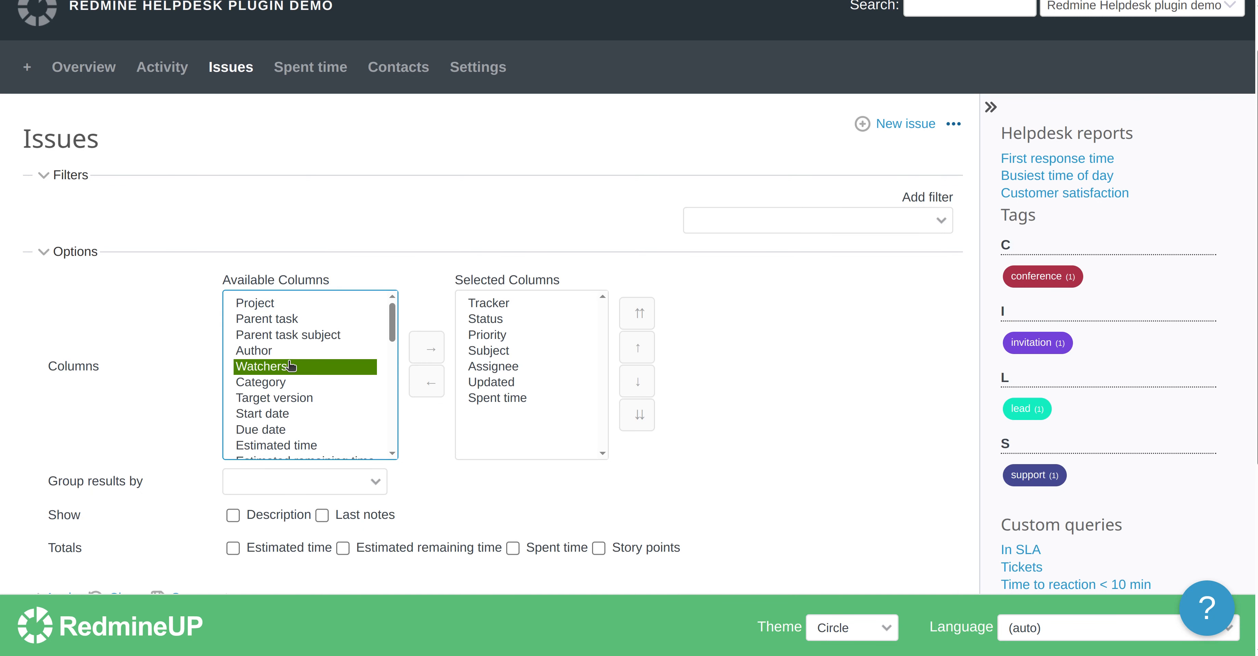
pyautogui.hotkey('ctrl', 'a')
pyautogui.scroll(5, 308, 349)
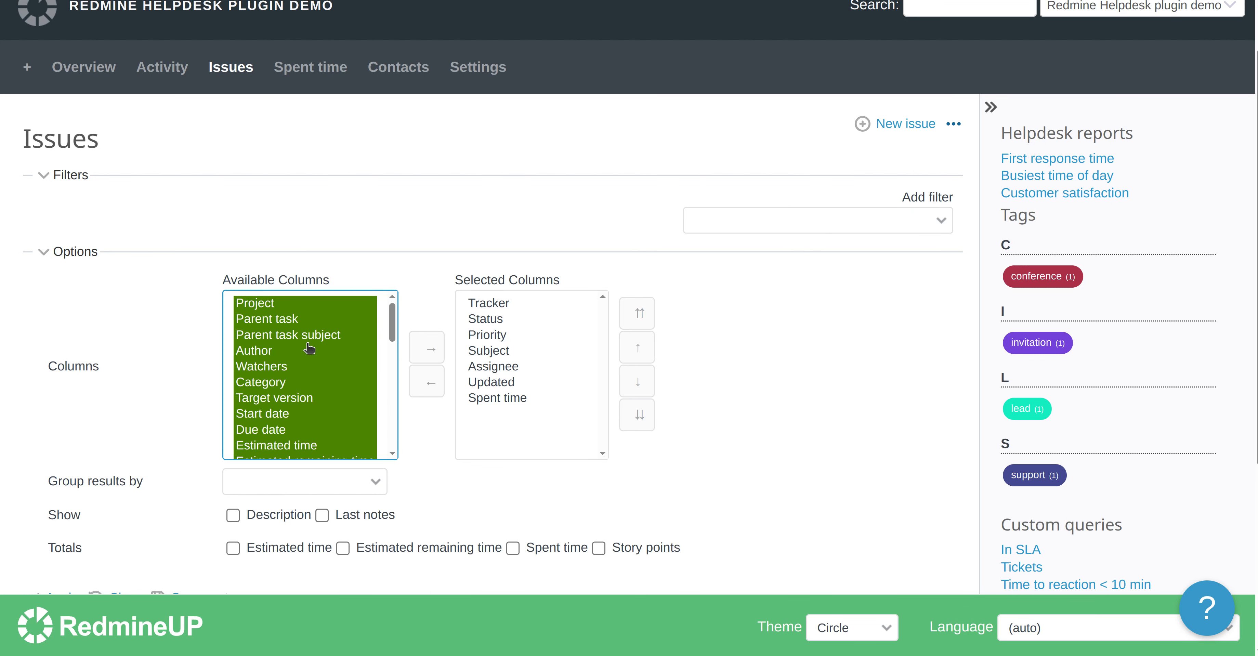
pyautogui.click(438, 359)
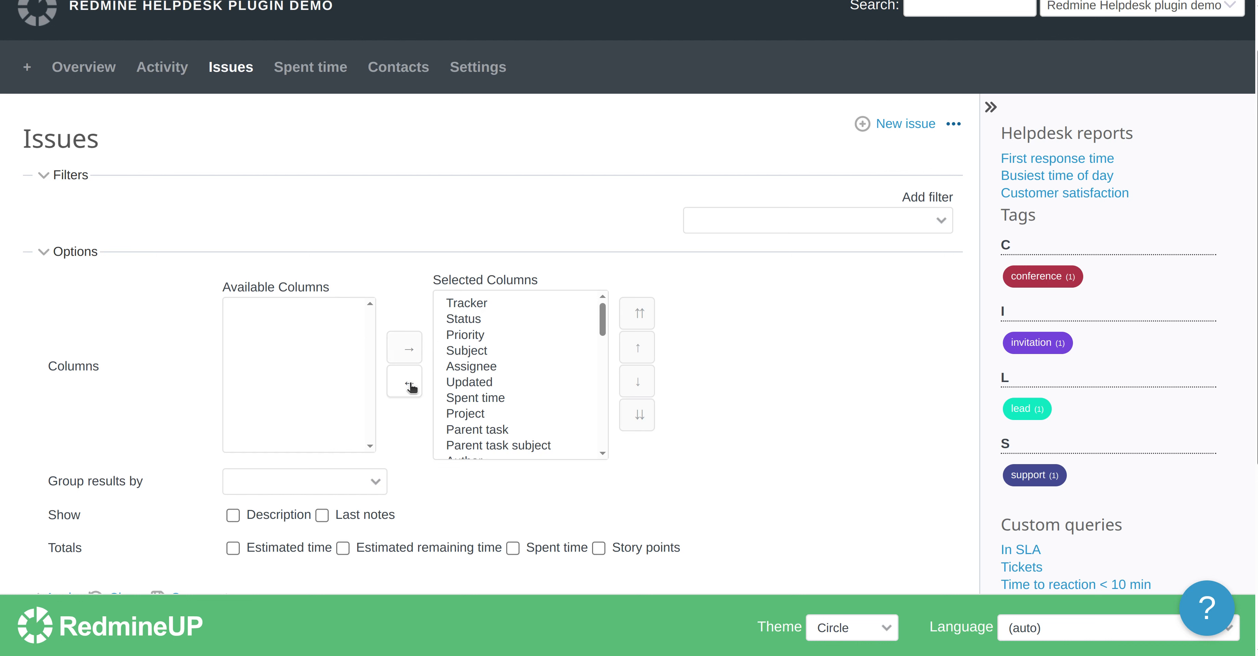
pyautogui.scroll(-3, 405, 452)
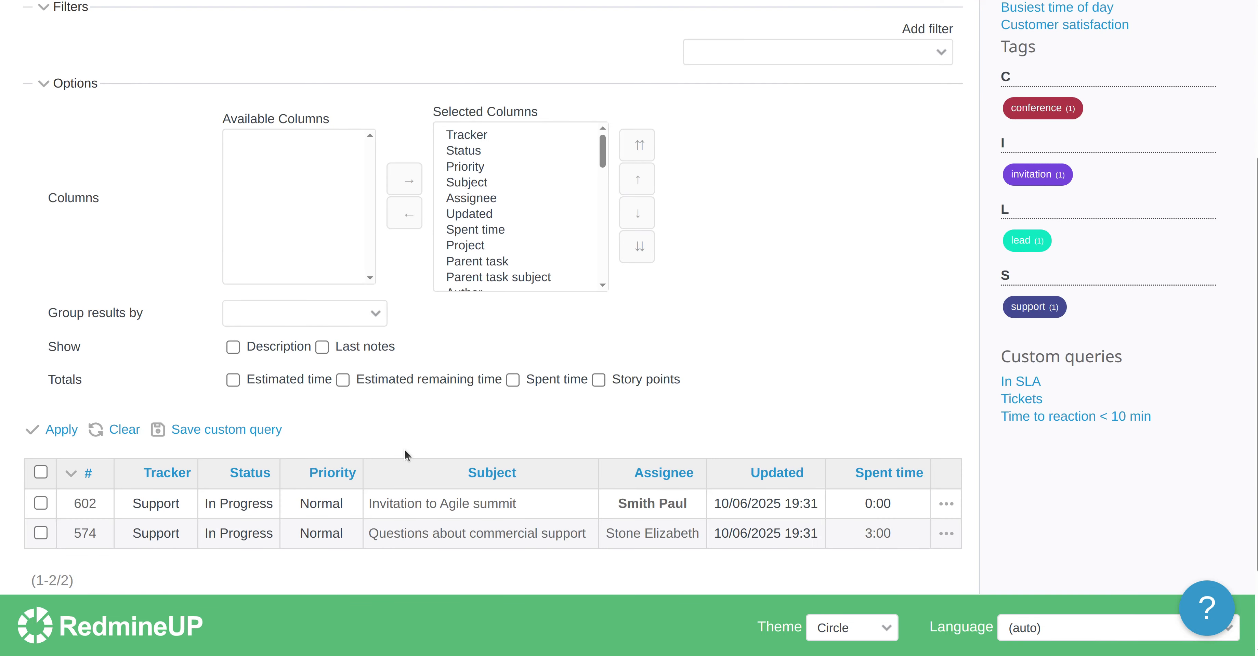
pyautogui.click(53, 430)
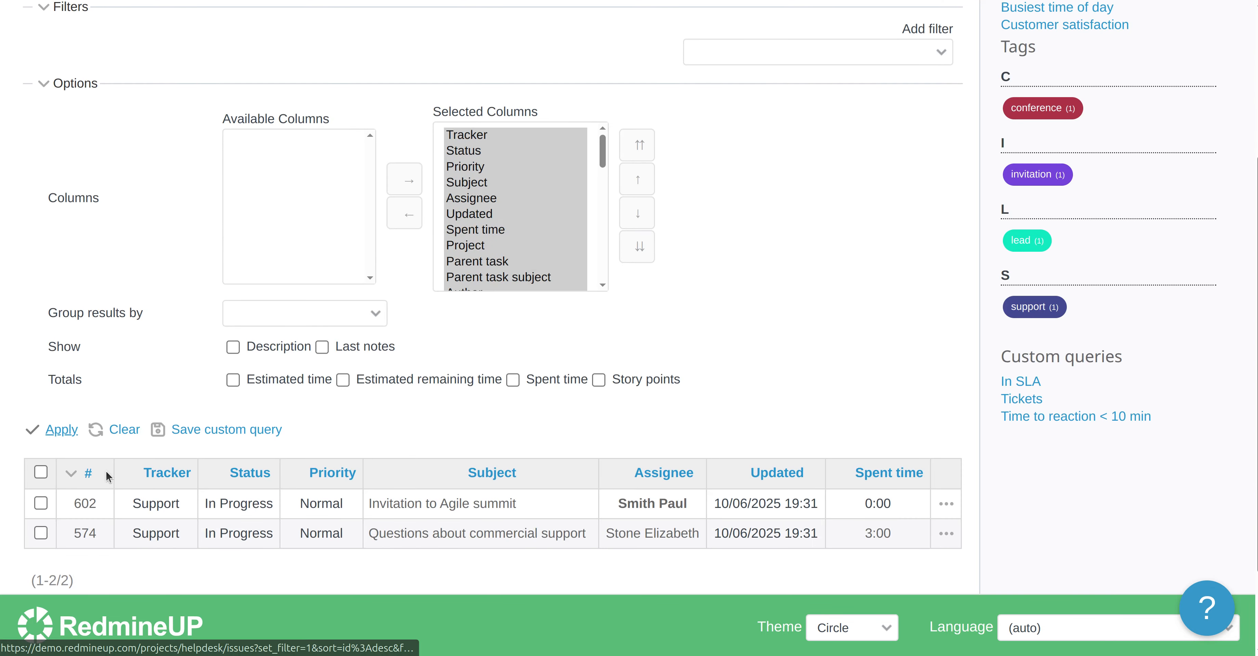
# Scroll through the issue table to review all the added columns
pyautogui.scroll(-4, 105, 472)
pyautogui.scroll(-6, 298, 362)
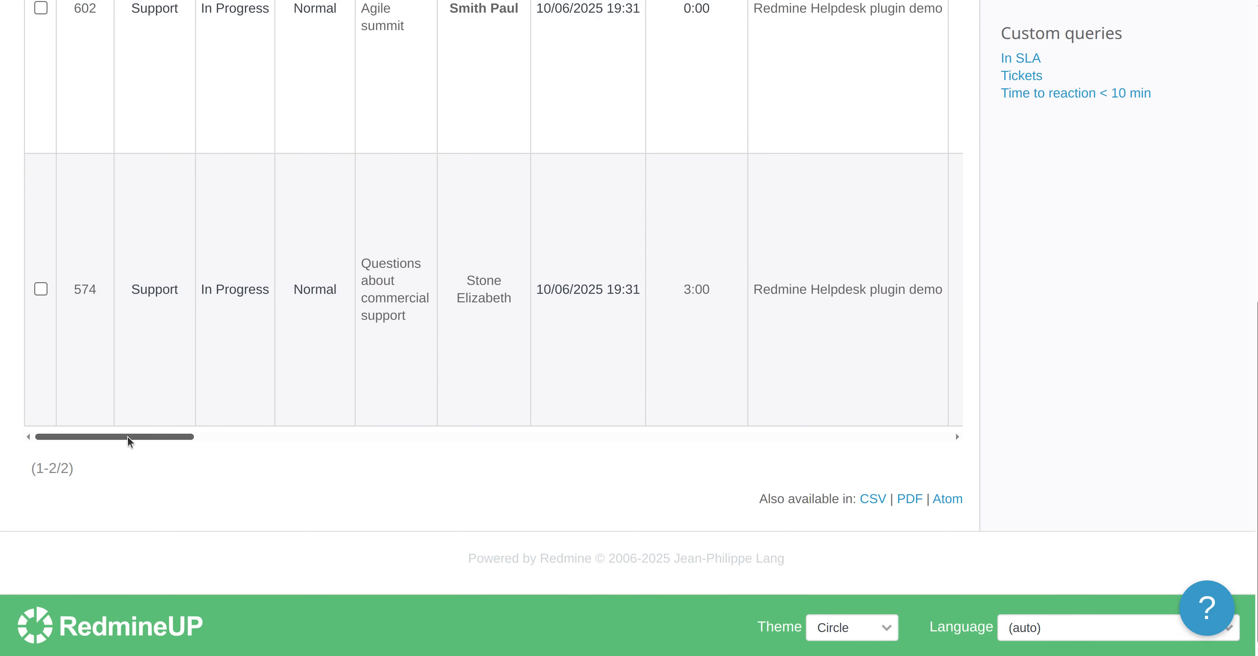
pyautogui.hscroll(15, 304, 430)
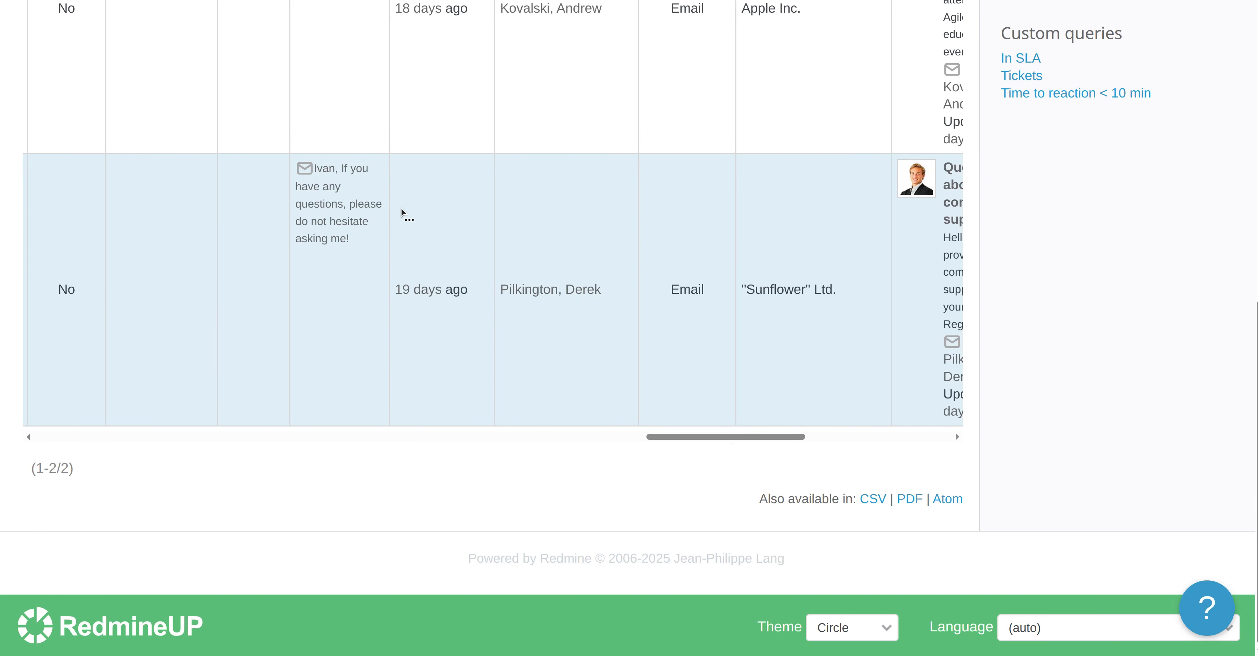
pyautogui.hscroll(5, 402, 209)
pyautogui.scroll(5, 547, 126)
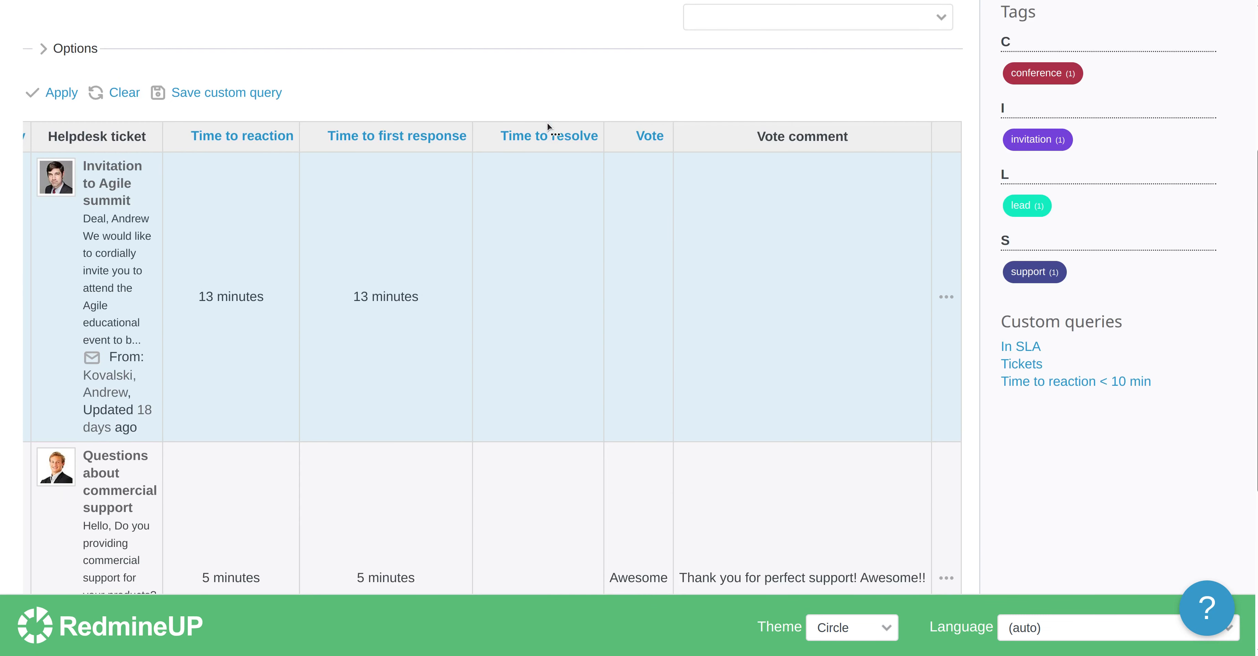
pyautogui.scroll(4, 547, 126)
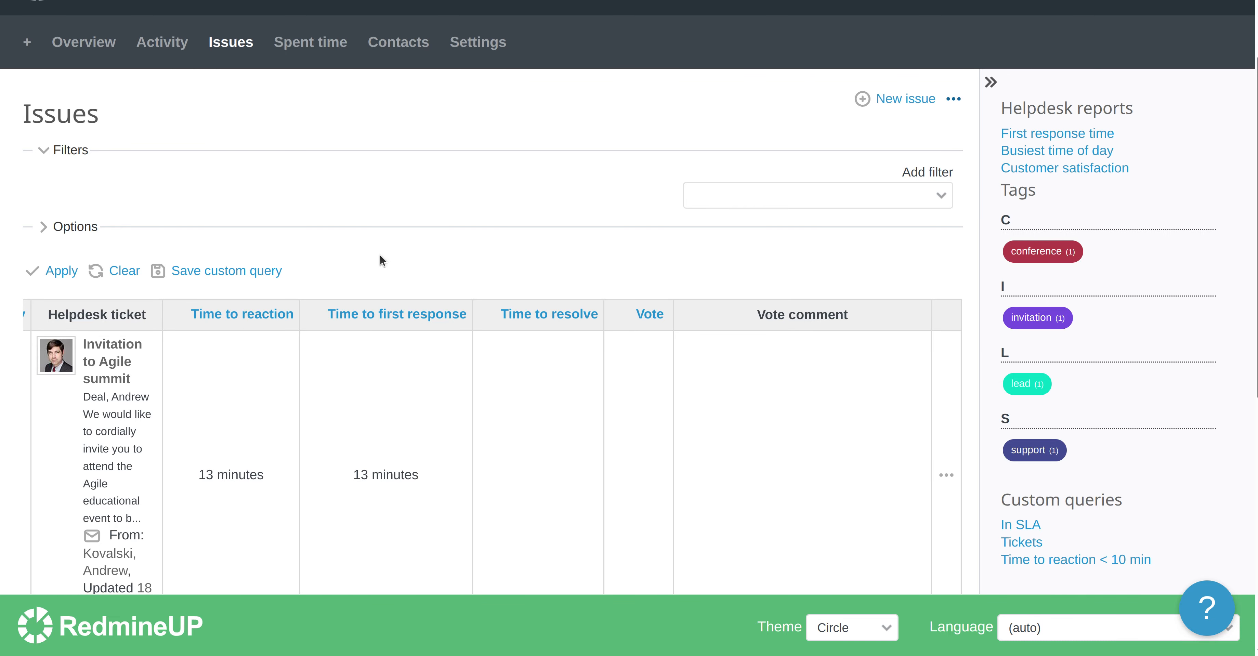
# Save the current view as a new custom query named All columns, visible to any users
pyautogui.click(242, 272)
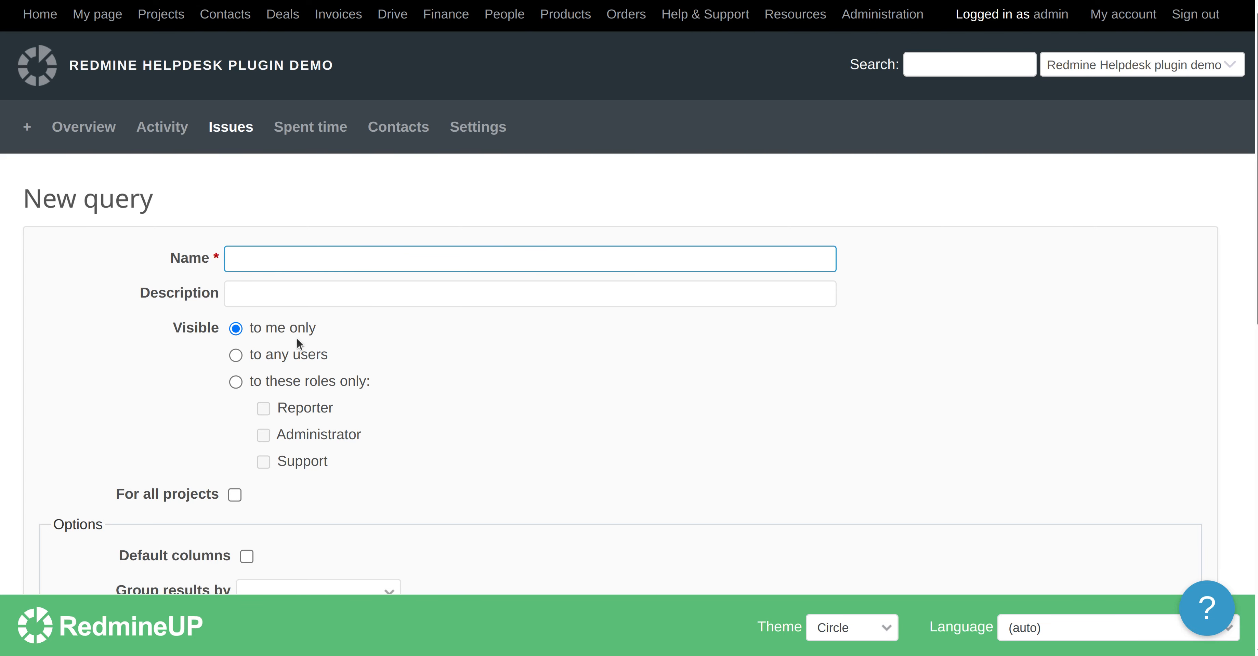
pyautogui.click(236, 363)
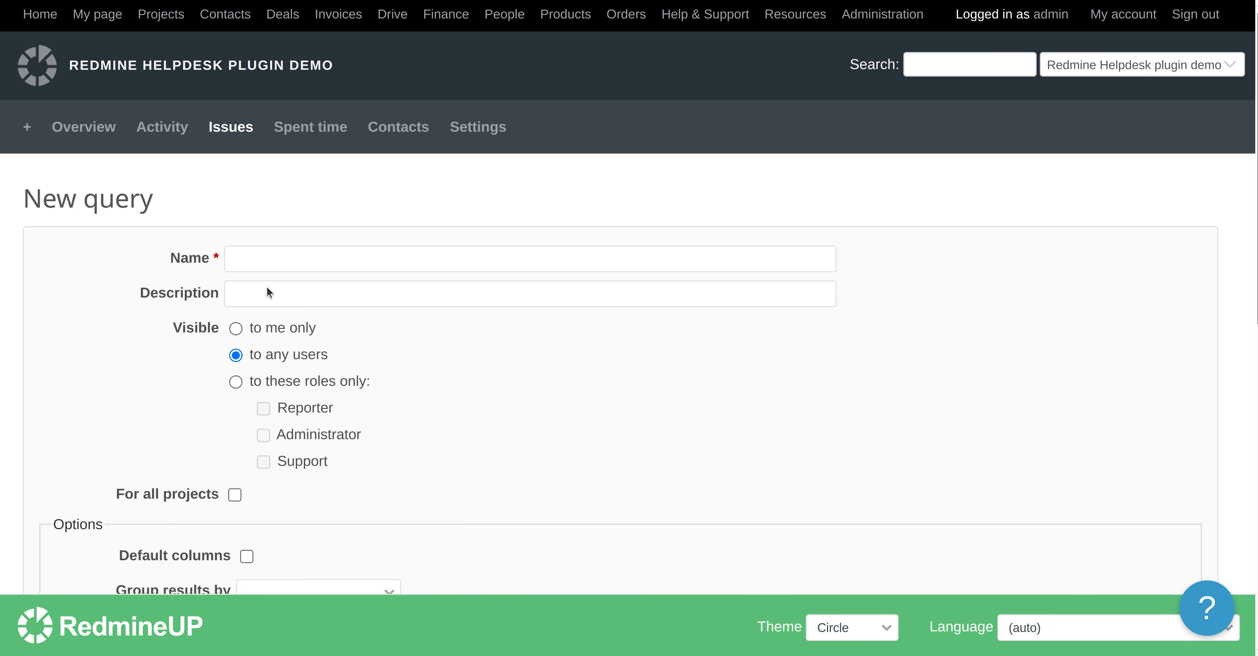
pyautogui.click(299, 261)
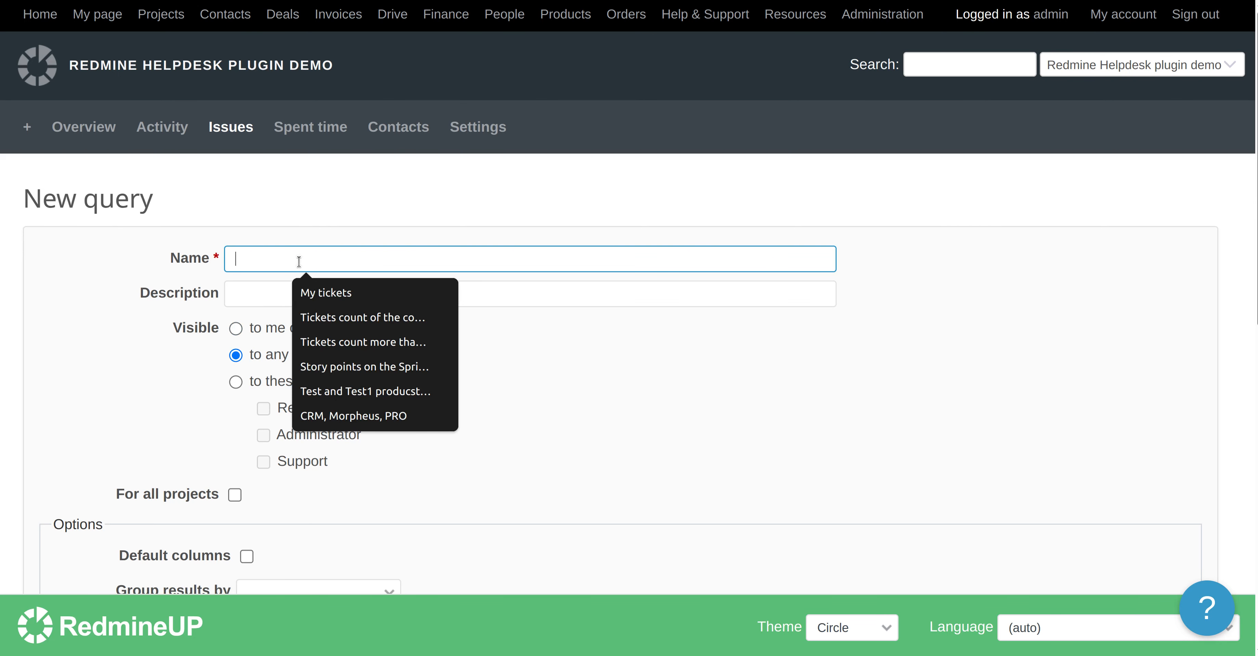
pyautogui.click(113, 331)
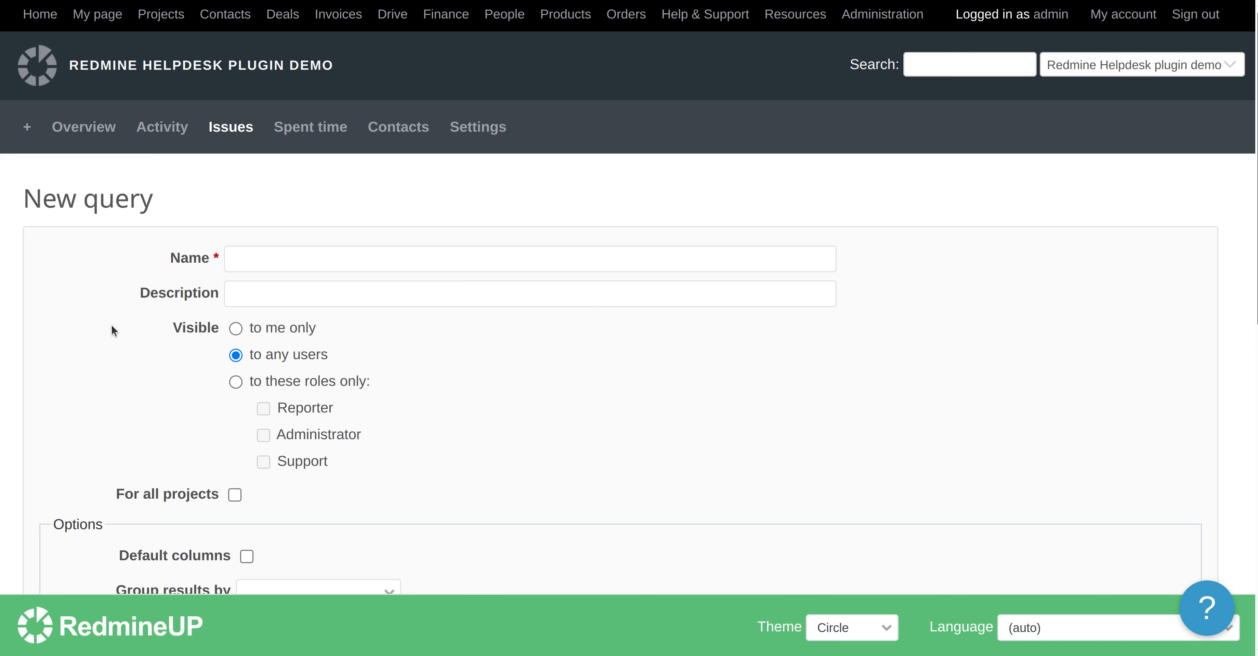
pyautogui.click(271, 253)
pyautogui.write('Al')
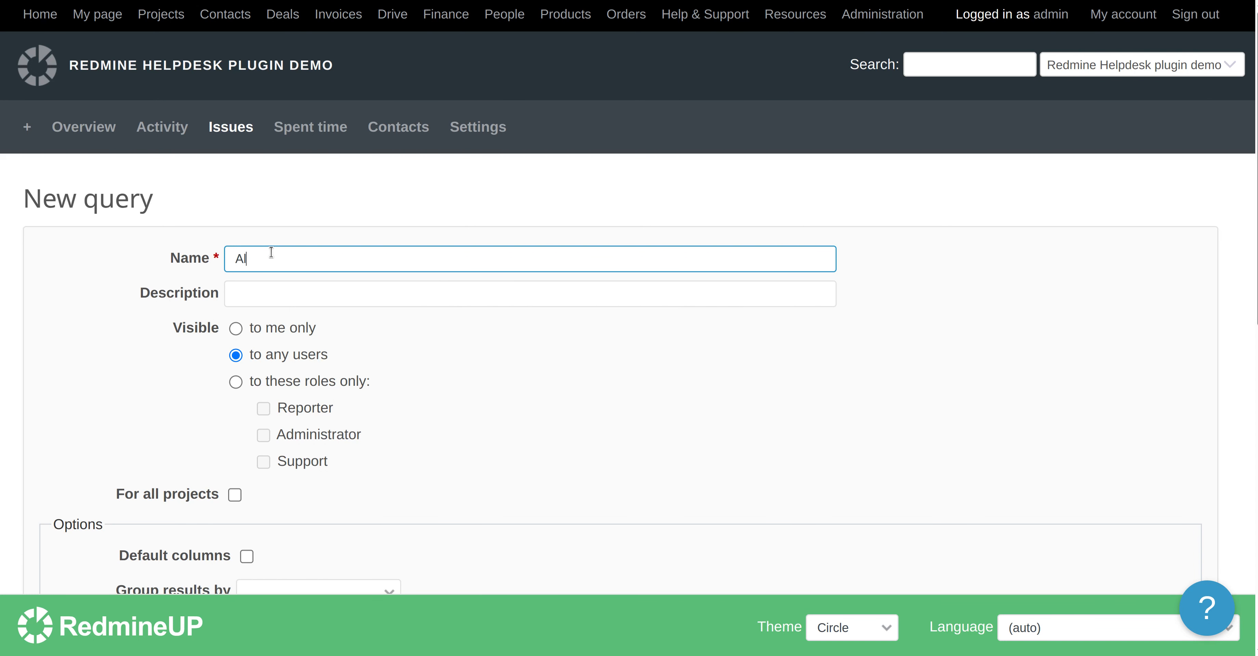
pyautogui.write('l columns')
# Make the All columns query available for all projects and save it
pyautogui.click(179, 298)
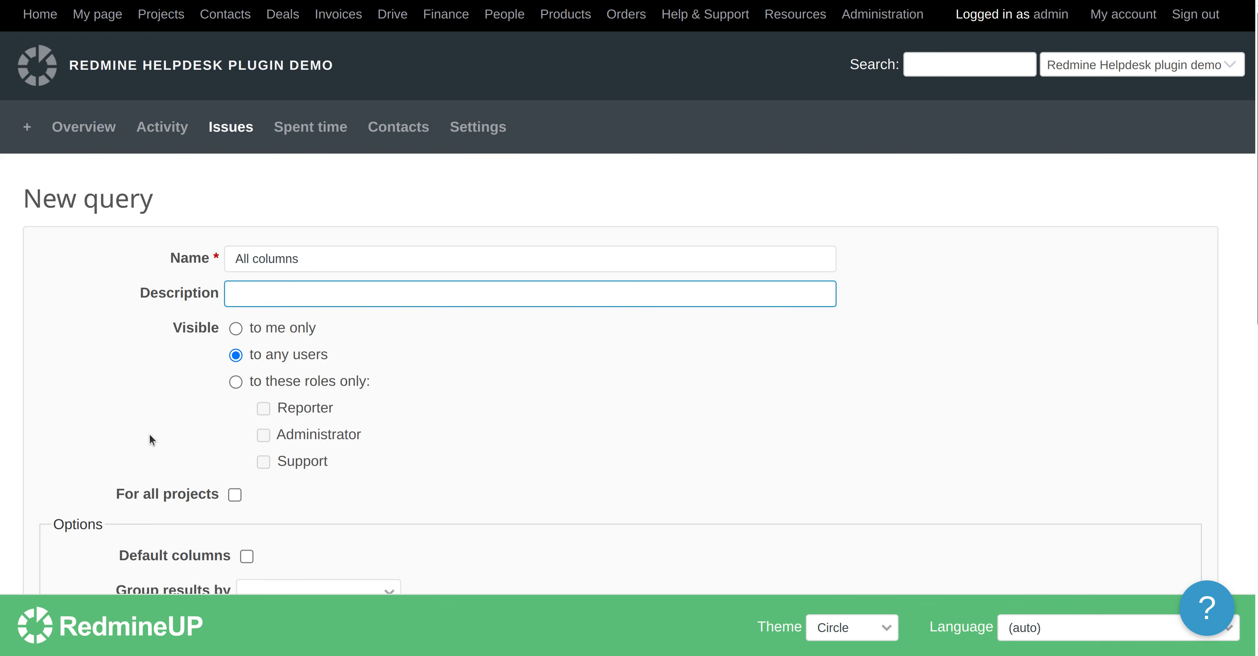
pyautogui.scroll(-2, 149, 435)
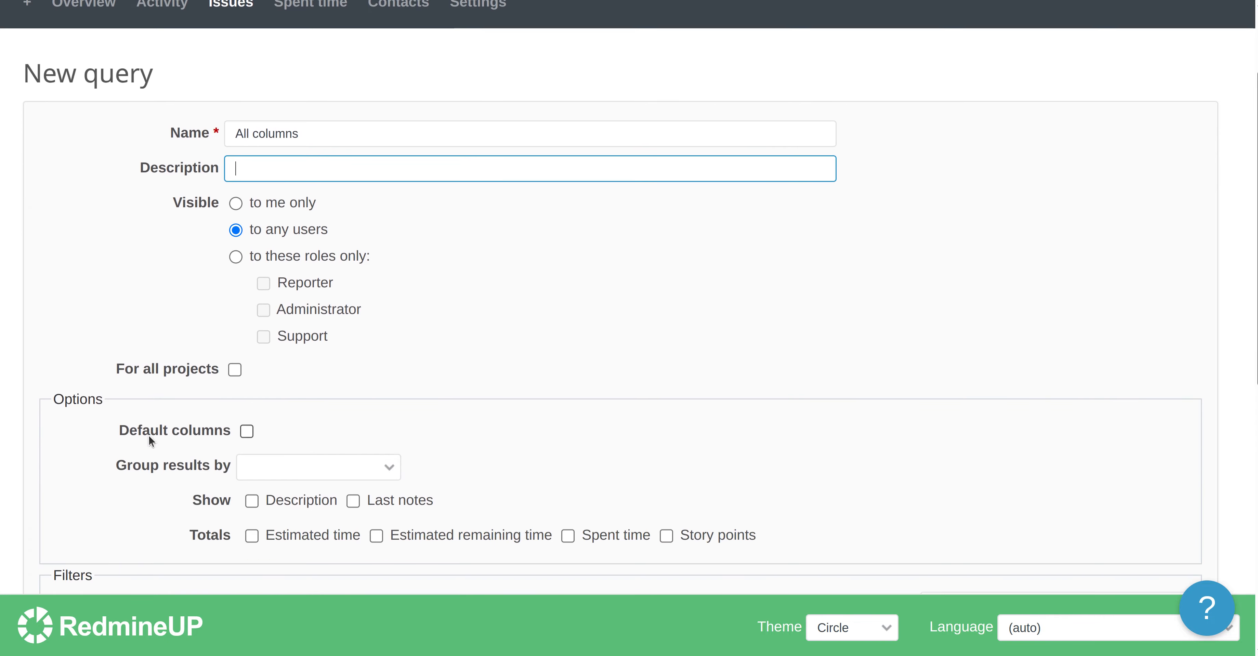
pyautogui.click(235, 370)
pyautogui.scroll(-1, 126, 471)
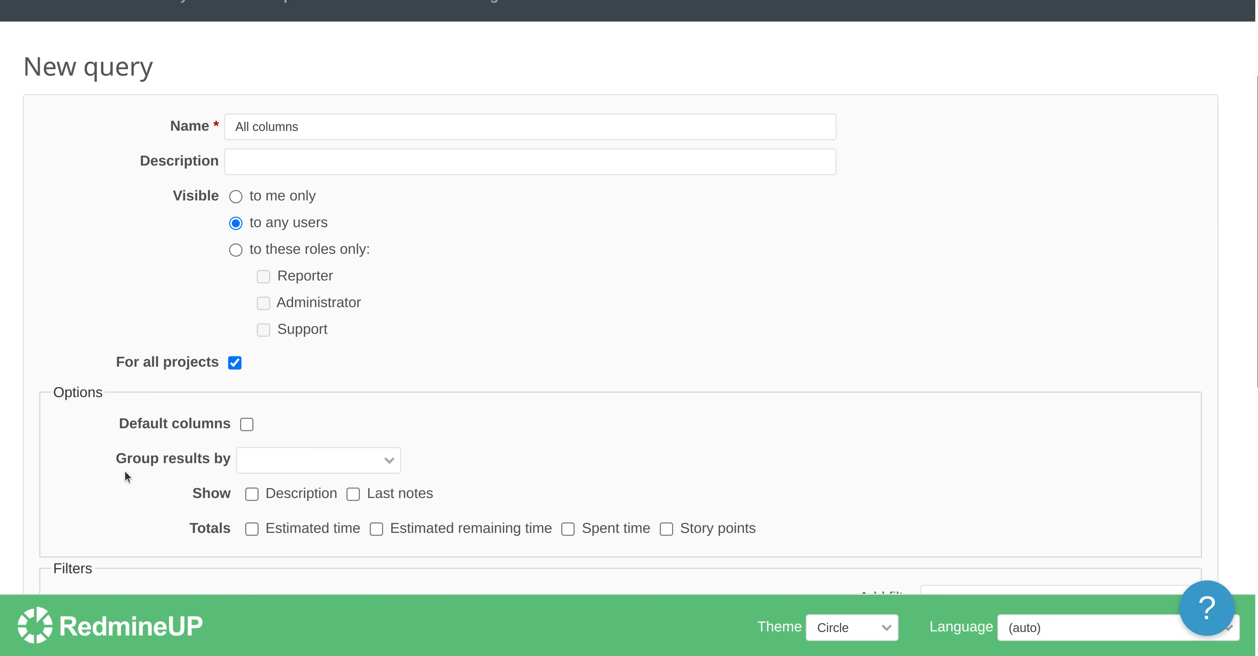
pyautogui.scroll(-3, 125, 471)
pyautogui.scroll(-1, 125, 470)
pyautogui.click(298, 298)
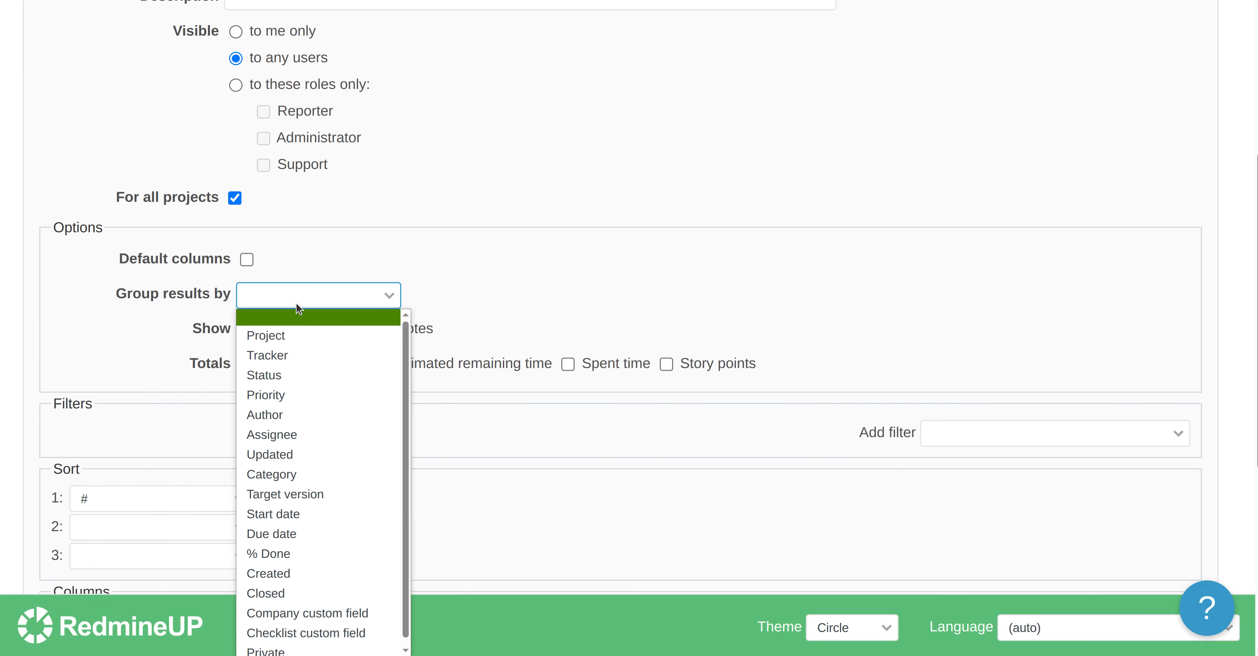
pyautogui.click(296, 307)
pyautogui.click(109, 356)
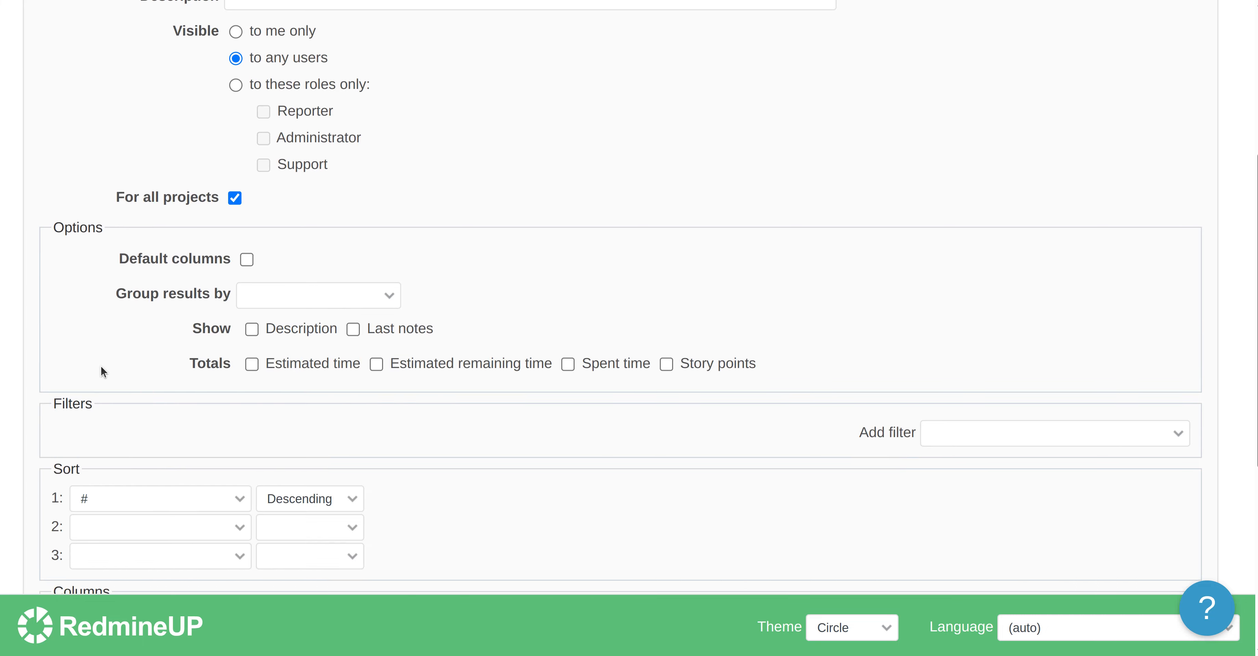
pyautogui.scroll(-6, 100, 365)
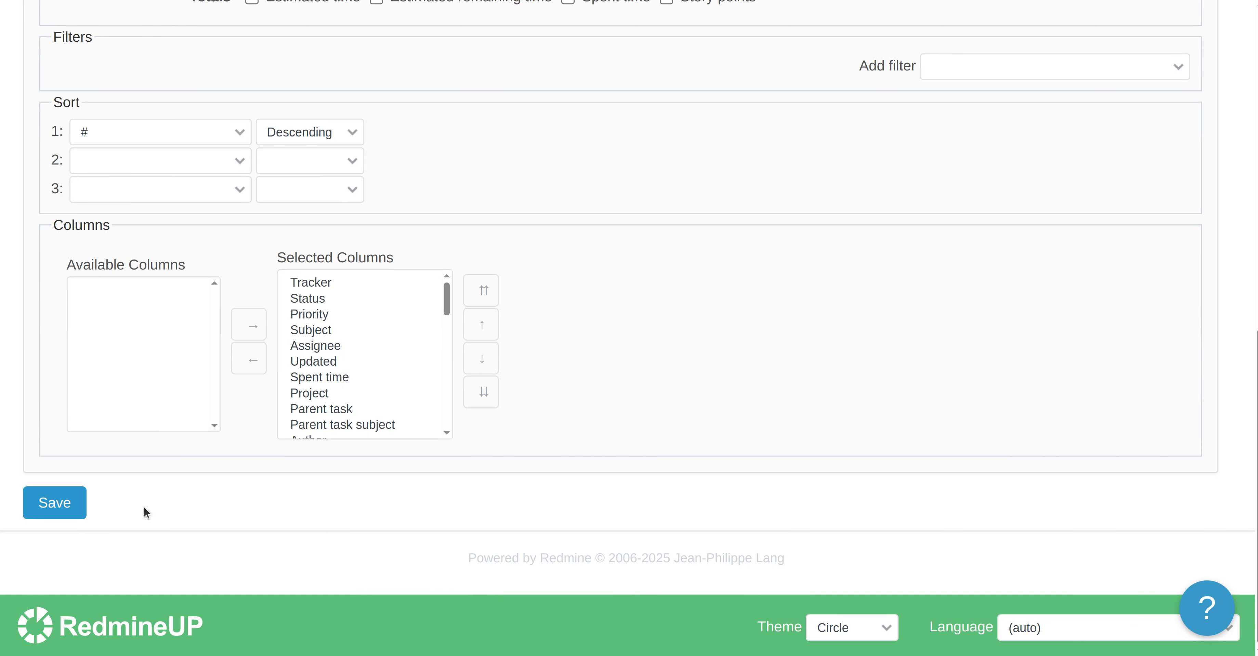
pyautogui.click(62, 505)
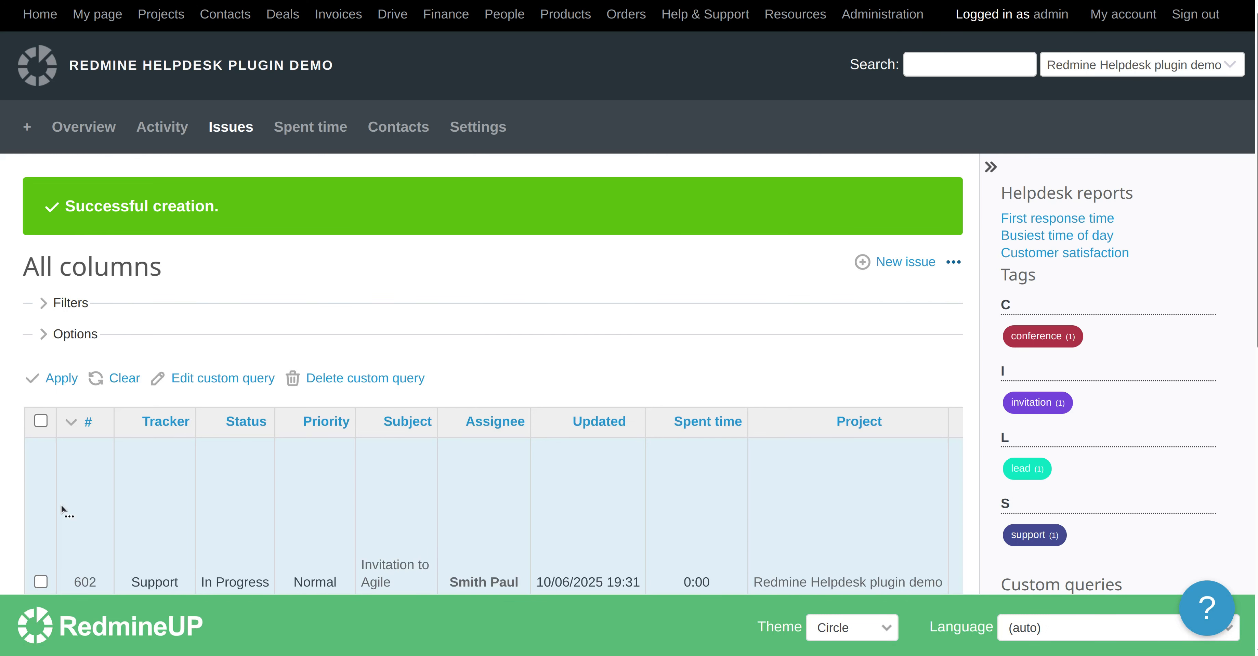
# Clear the query to return to the project's default issue list
pyautogui.scroll(-10, 137, 458)
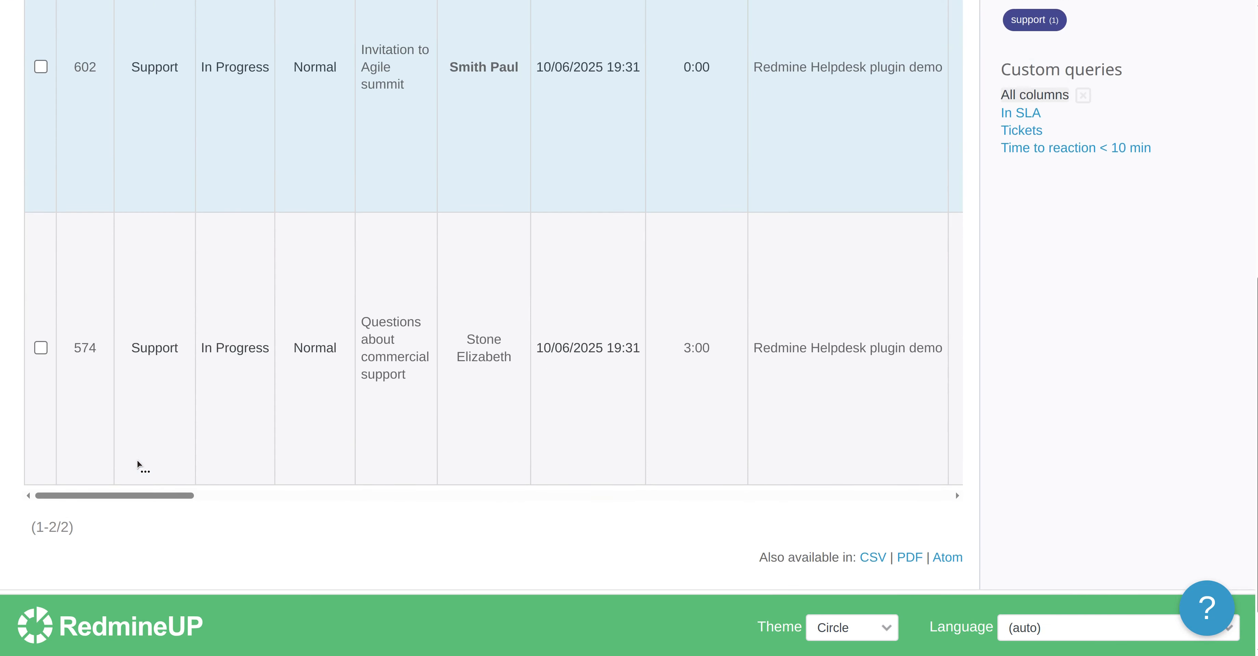
pyautogui.scroll(10, 136, 459)
pyautogui.click(98, 375)
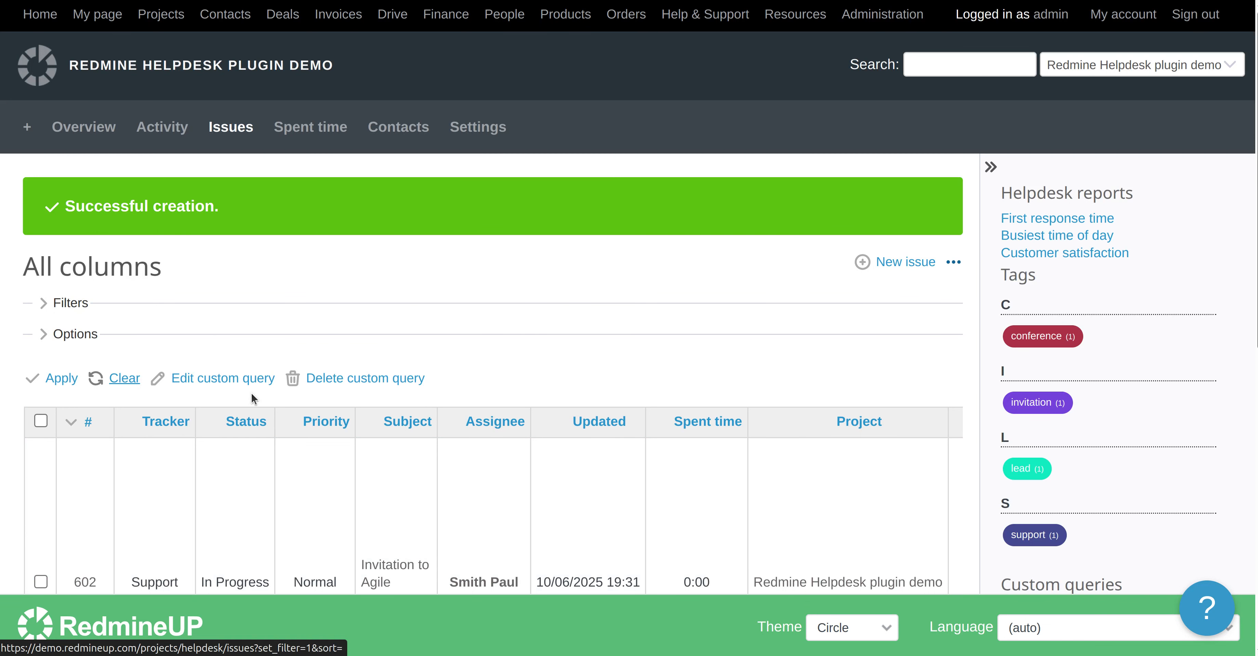
pyautogui.scroll(-3, 282, 426)
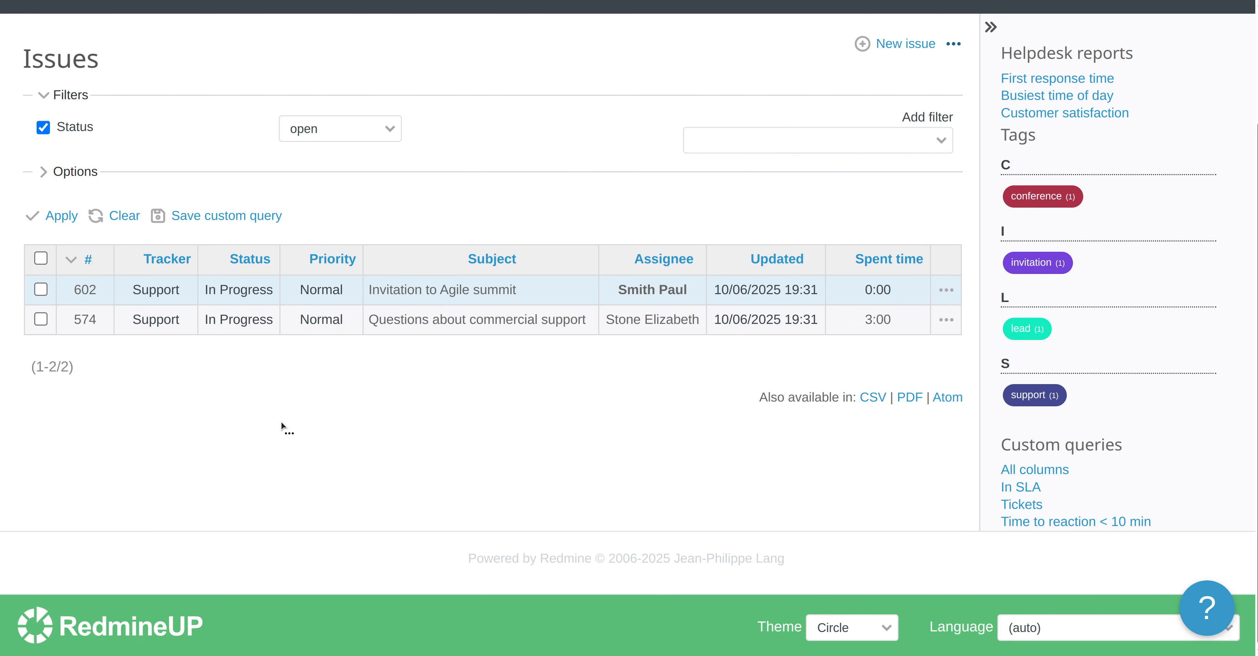
# Open the All columns custom query from the sidebar list of custom queries
pyautogui.tripleClick(1091, 441)
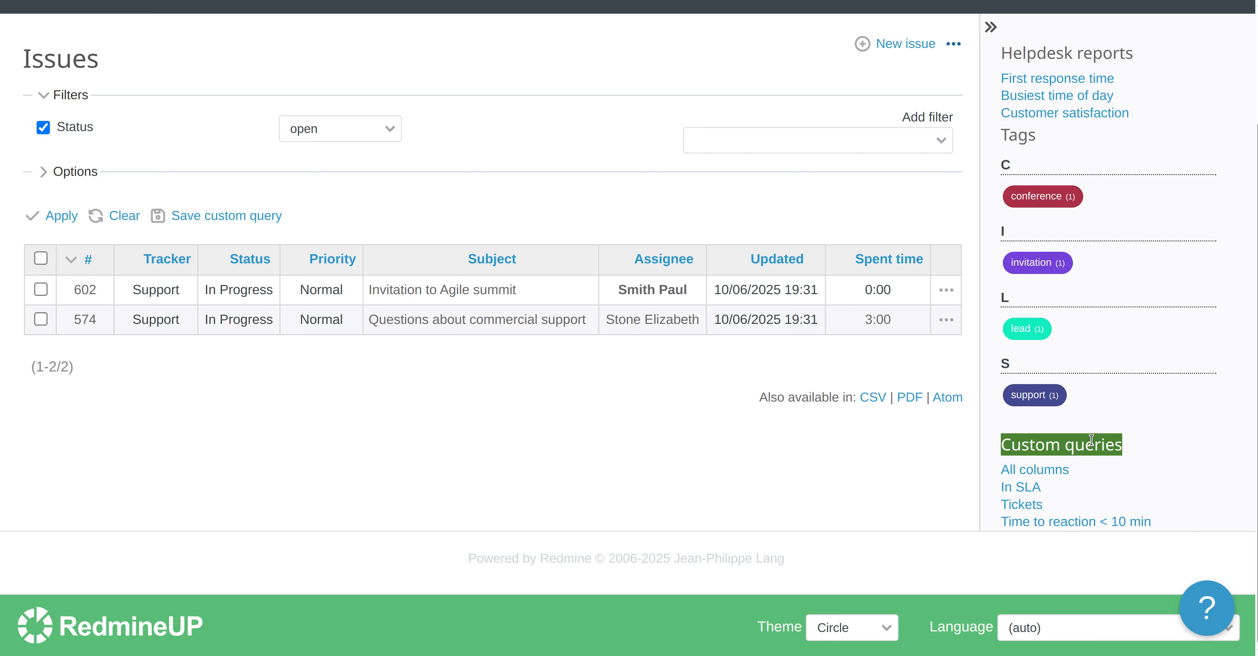
pyautogui.moveTo(889, 476); pyautogui.dragTo(1036, 435)
pyautogui.doubleClick(1036, 434)
pyautogui.click(1076, 439)
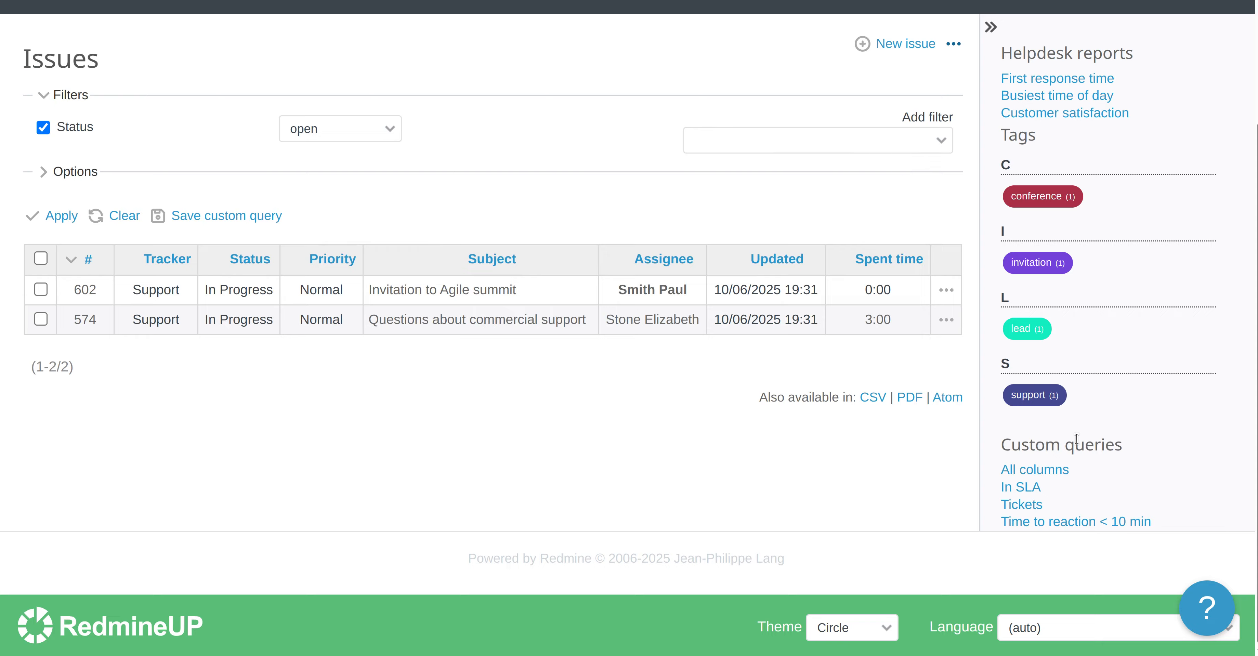
pyautogui.doubleClick(1046, 444)
pyautogui.click(1039, 471)
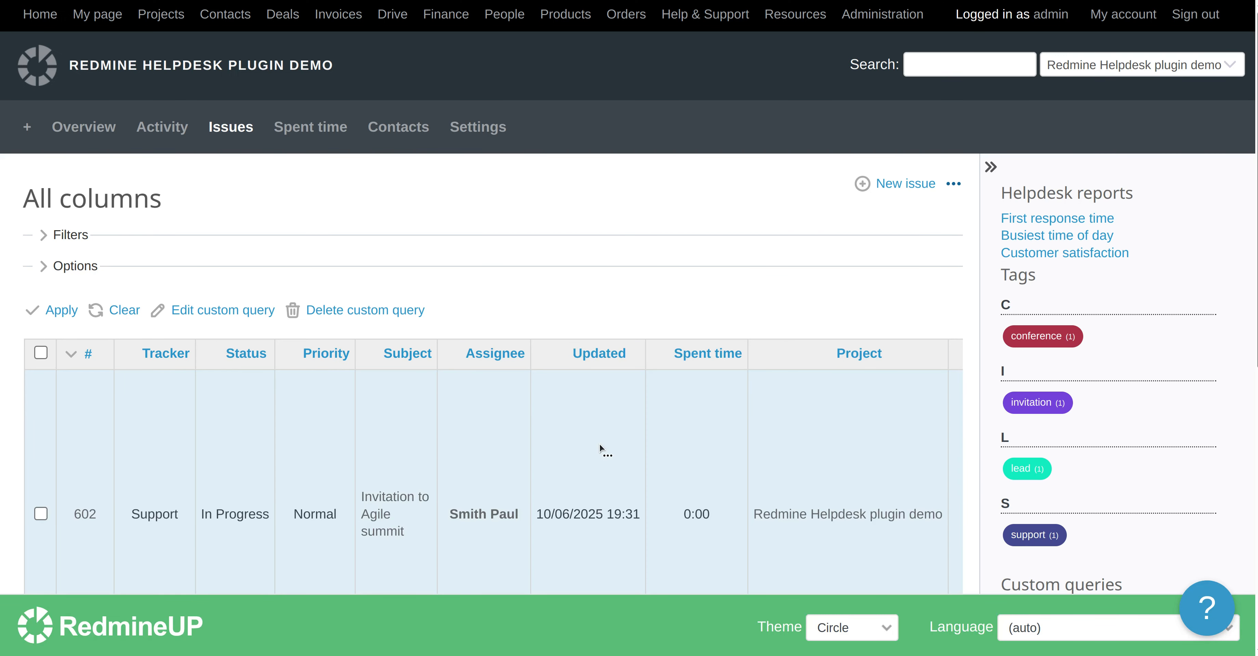
# Scroll through the All columns query results to review every column it shows
pyautogui.scroll(-8, 507, 435)
pyautogui.scroll(-2, 507, 435)
pyautogui.scroll(1, 507, 436)
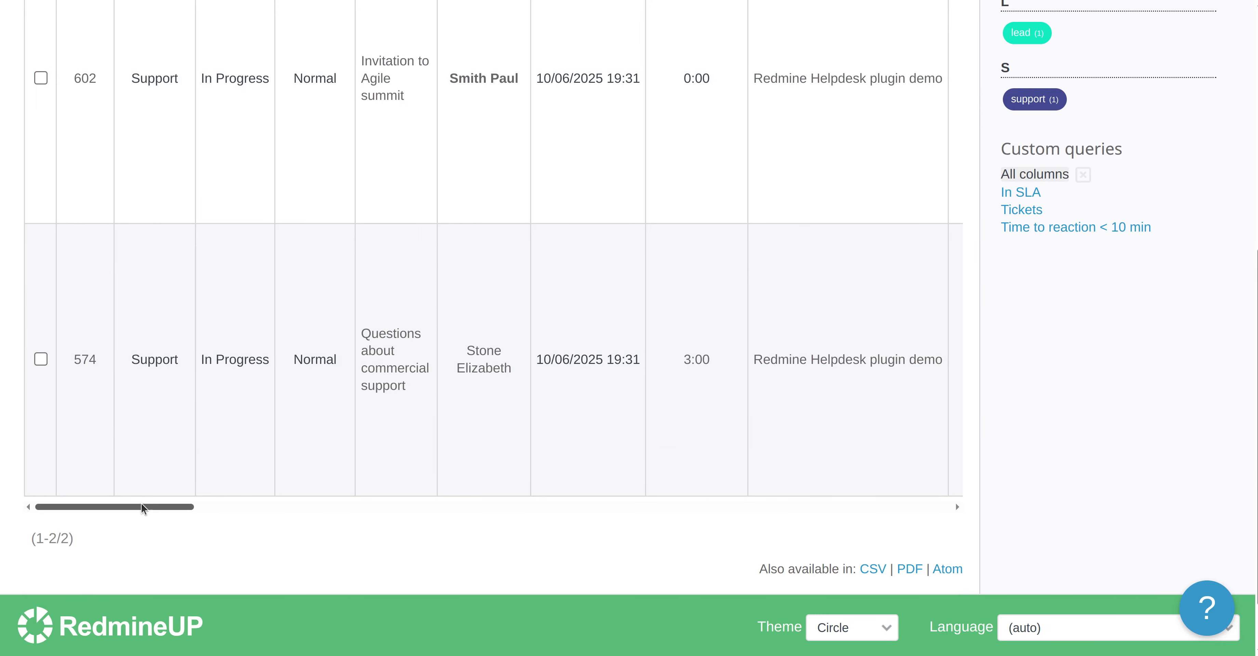
pyautogui.hscroll(15, 471, 364)
pyautogui.hscroll(3, 491, 299)
pyautogui.scroll(5, 491, 298)
pyautogui.hscroll(15, 563, 319)
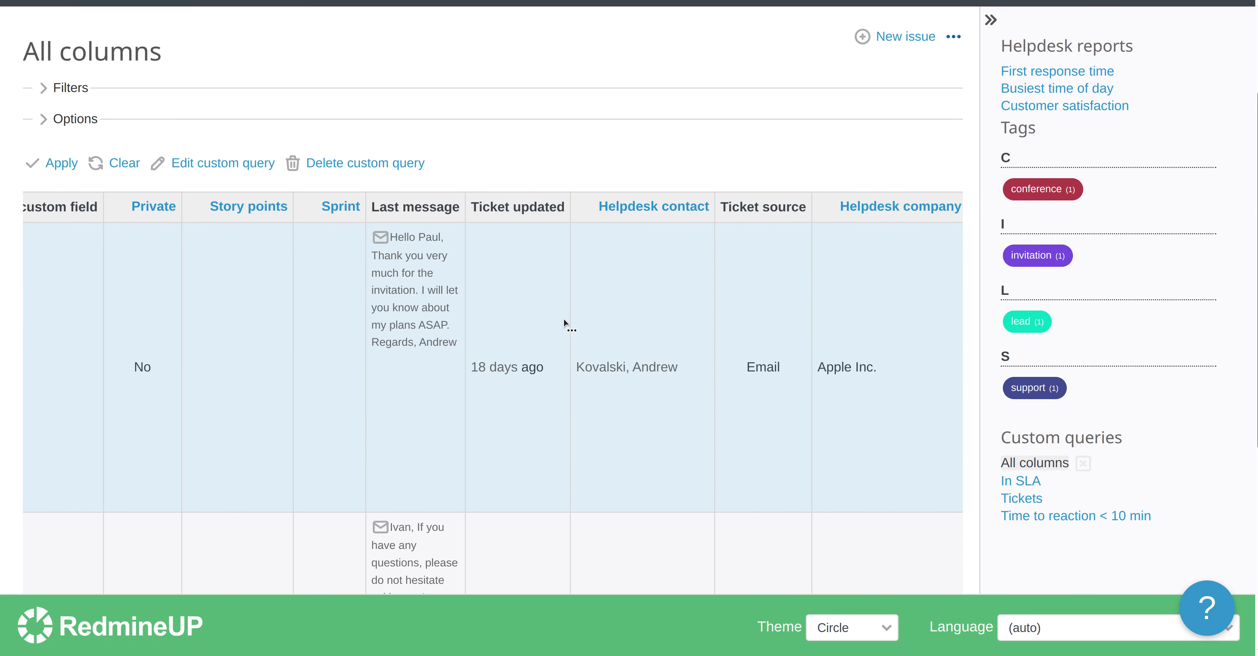
pyautogui.hscroll(10, 563, 317)
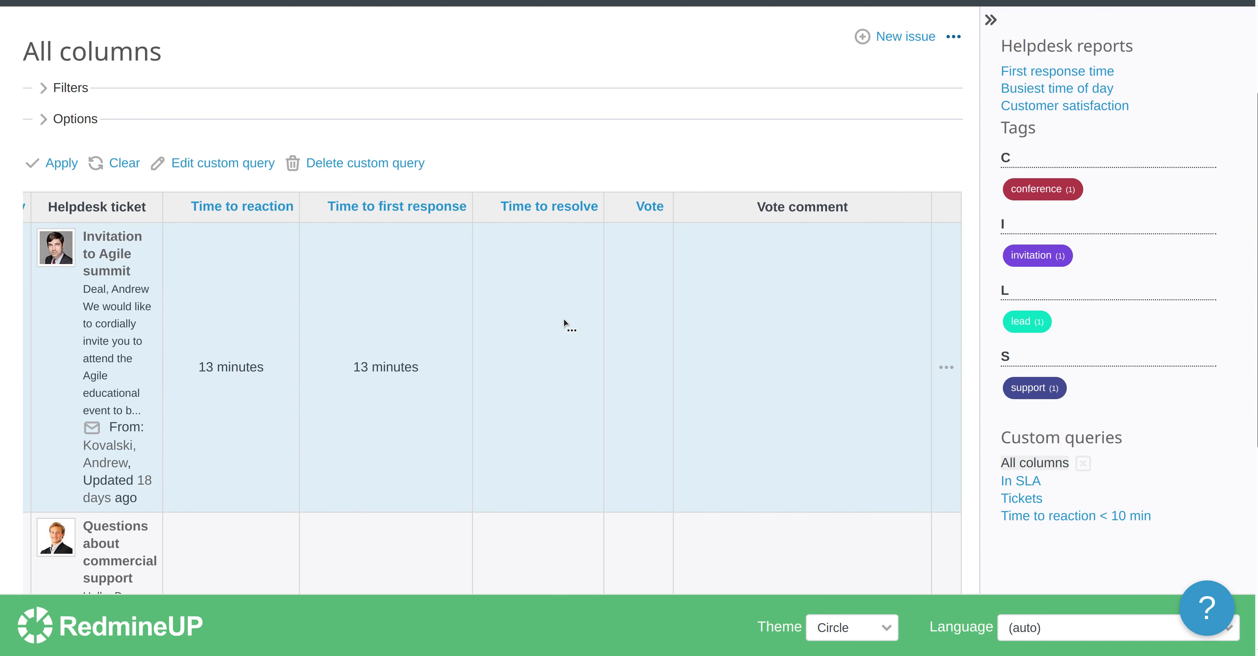
pyautogui.scroll(-3, 399, 378)
pyautogui.hscroll(-10, 302, 318)
pyautogui.hscroll(-15, 303, 315)
pyautogui.hscroll(-15, 226, 322)
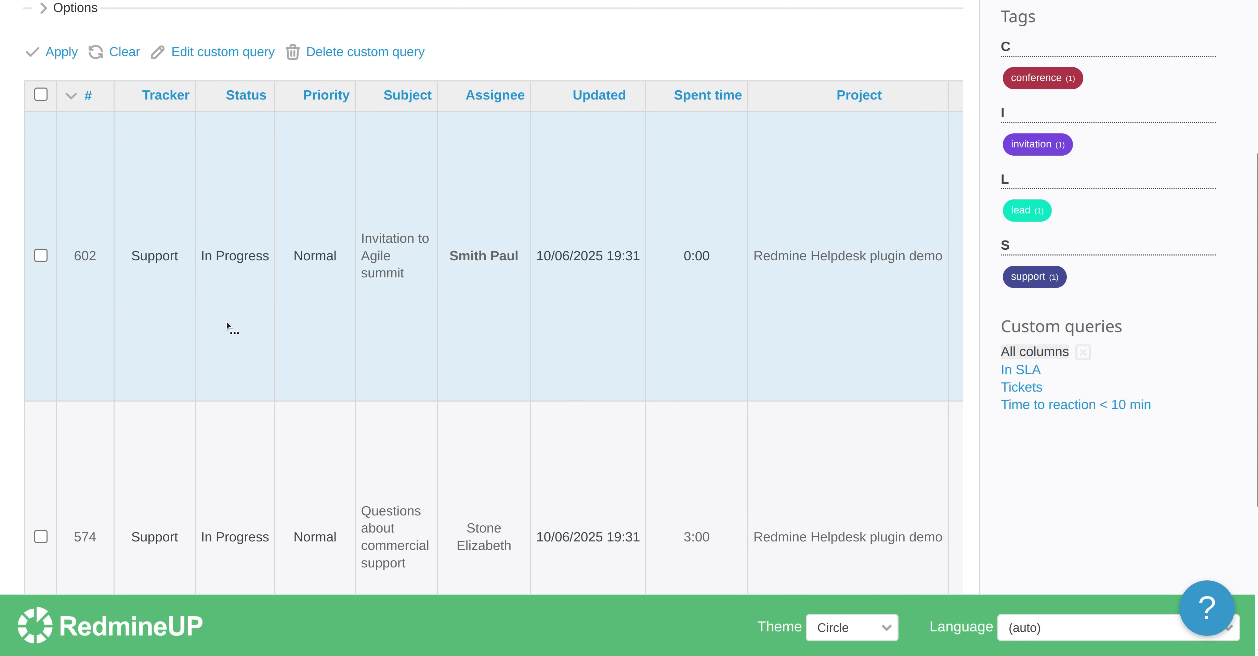
pyautogui.hscroll(10, 226, 320)
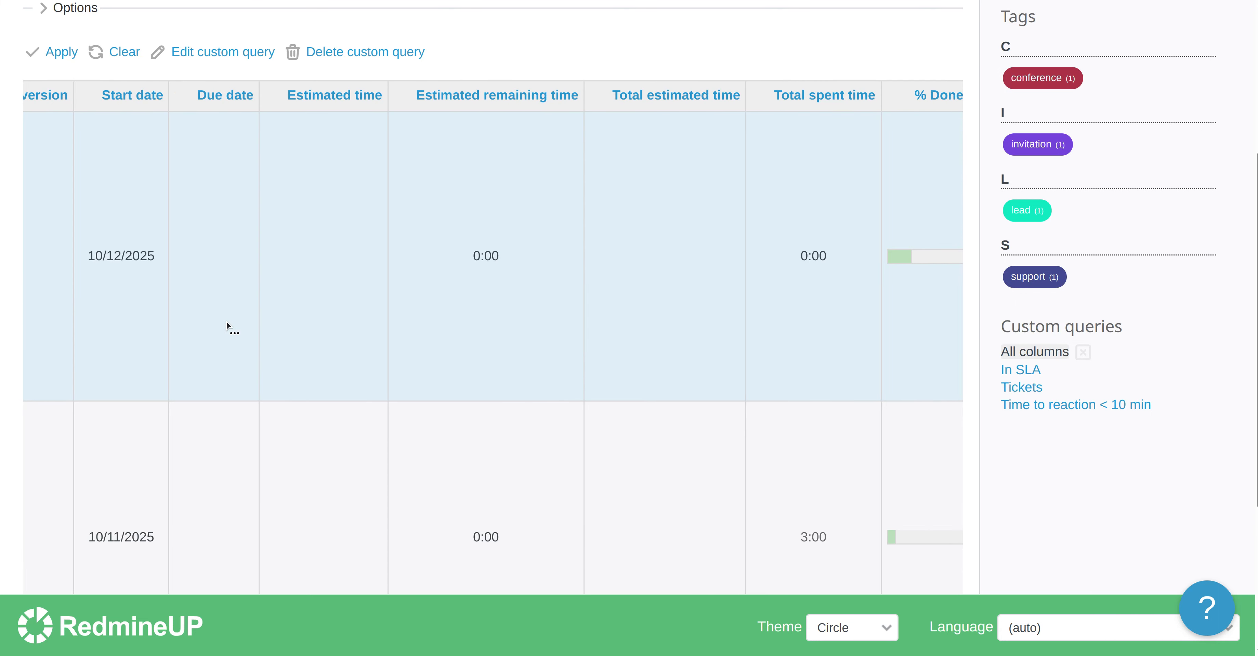
pyautogui.scroll(-5, 307, 317)
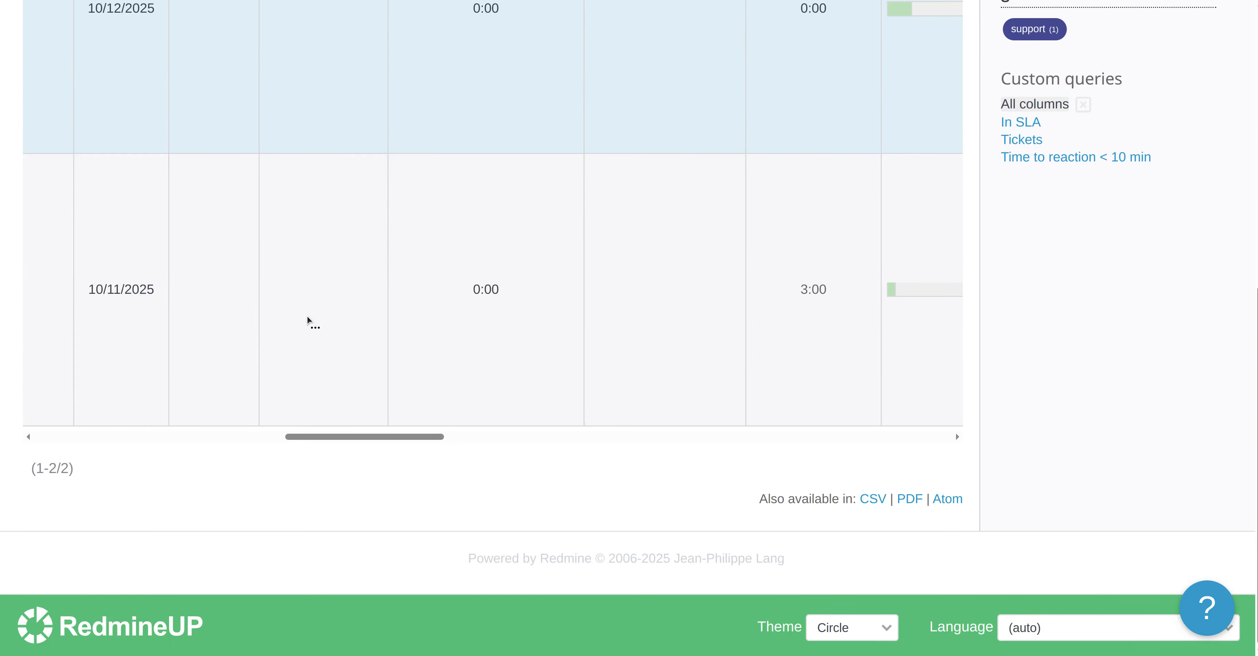
pyautogui.scroll(7, 307, 316)
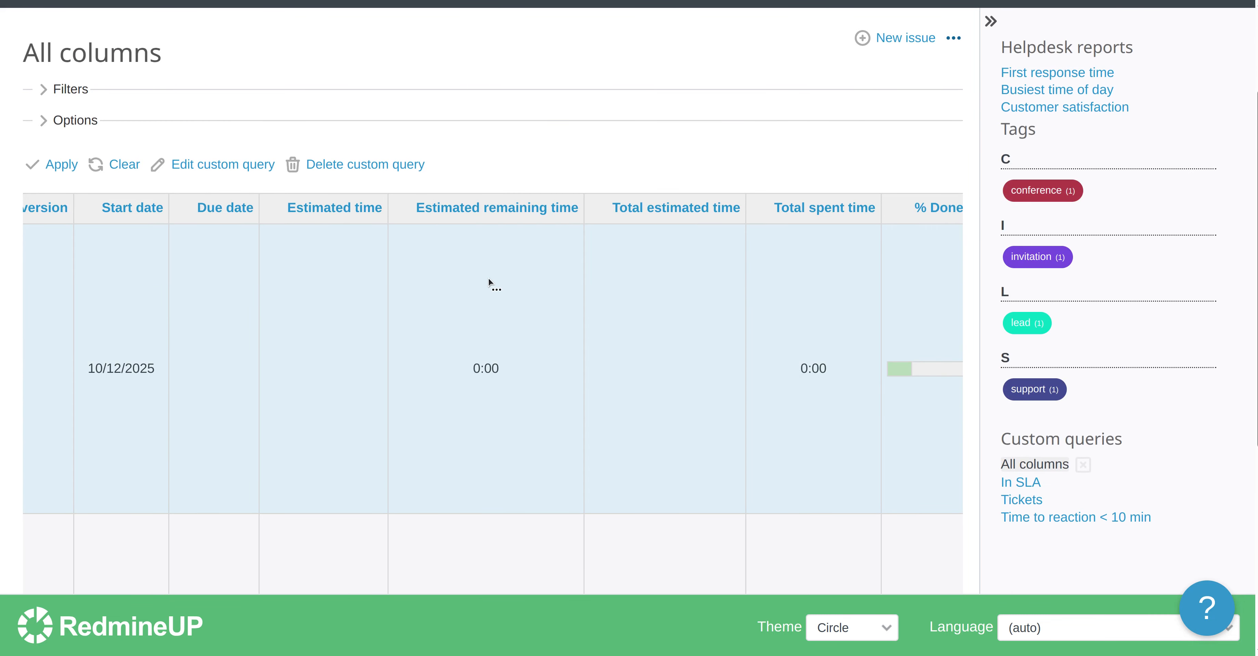
pyautogui.hscroll(10, 488, 277)
pyautogui.scroll(-6, 499, 321)
pyautogui.scroll(1, 500, 325)
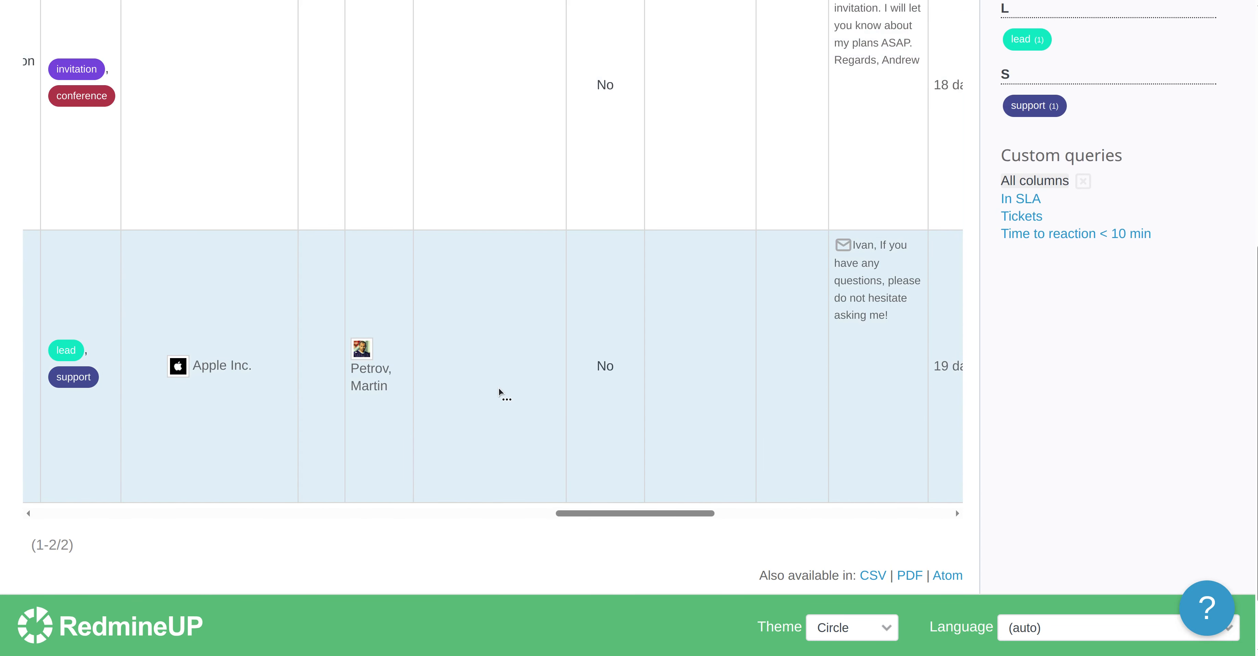
# Continue examining the All columns query results column by column, returning to the top of the issue list
pyautogui.hscroll(12, 500, 393)
pyautogui.hscroll(-8, 413, 412)
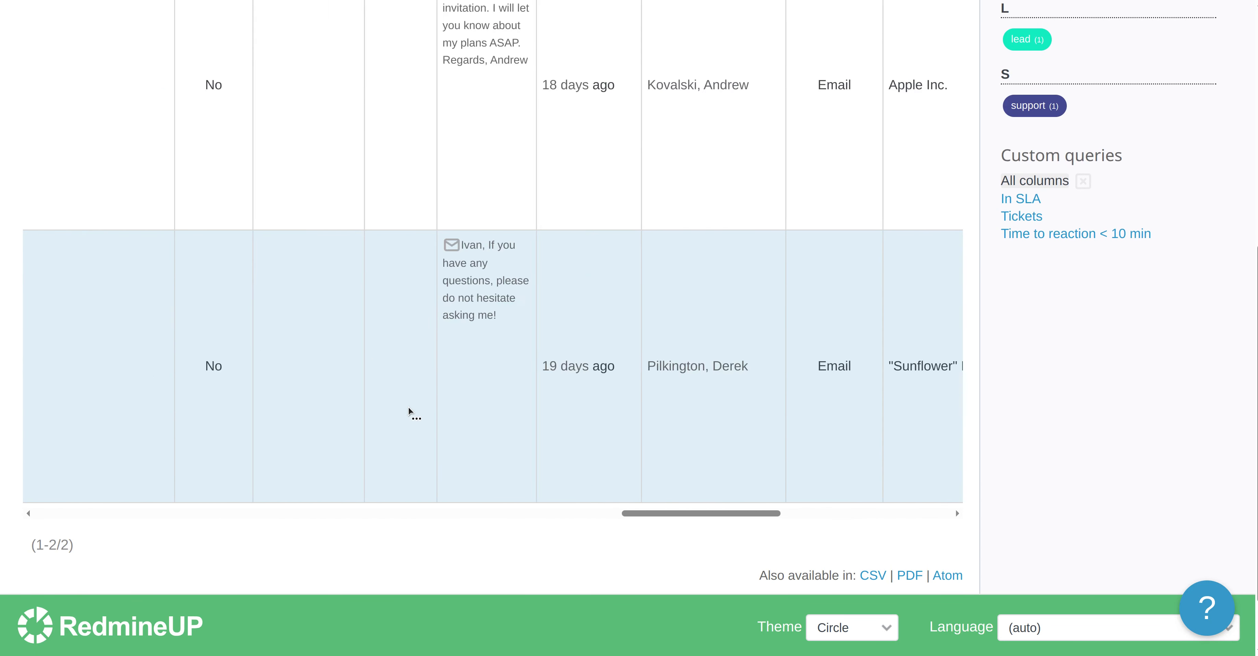
pyautogui.hscroll(-3, 409, 412)
pyautogui.hscroll(-3, 495, 420)
pyautogui.hscroll(-3, 496, 421)
pyautogui.hscroll(6, 496, 420)
pyautogui.hscroll(-8, 495, 421)
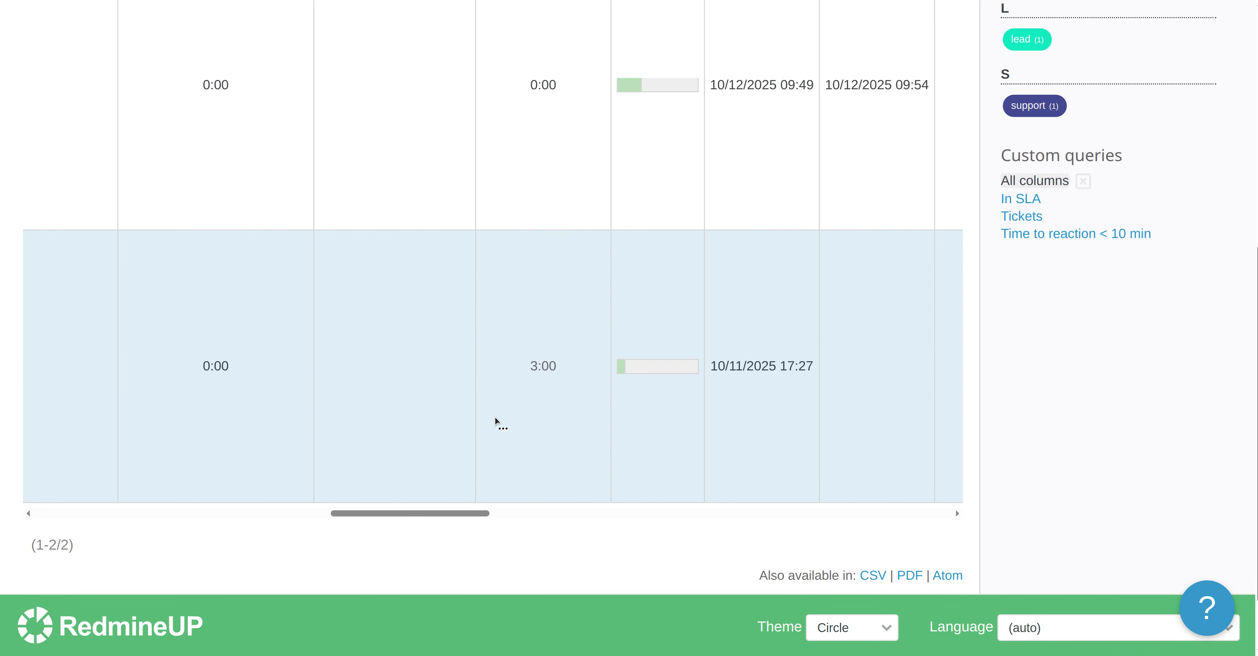
pyautogui.hscroll(-6, 495, 421)
pyautogui.hscroll(10, 496, 421)
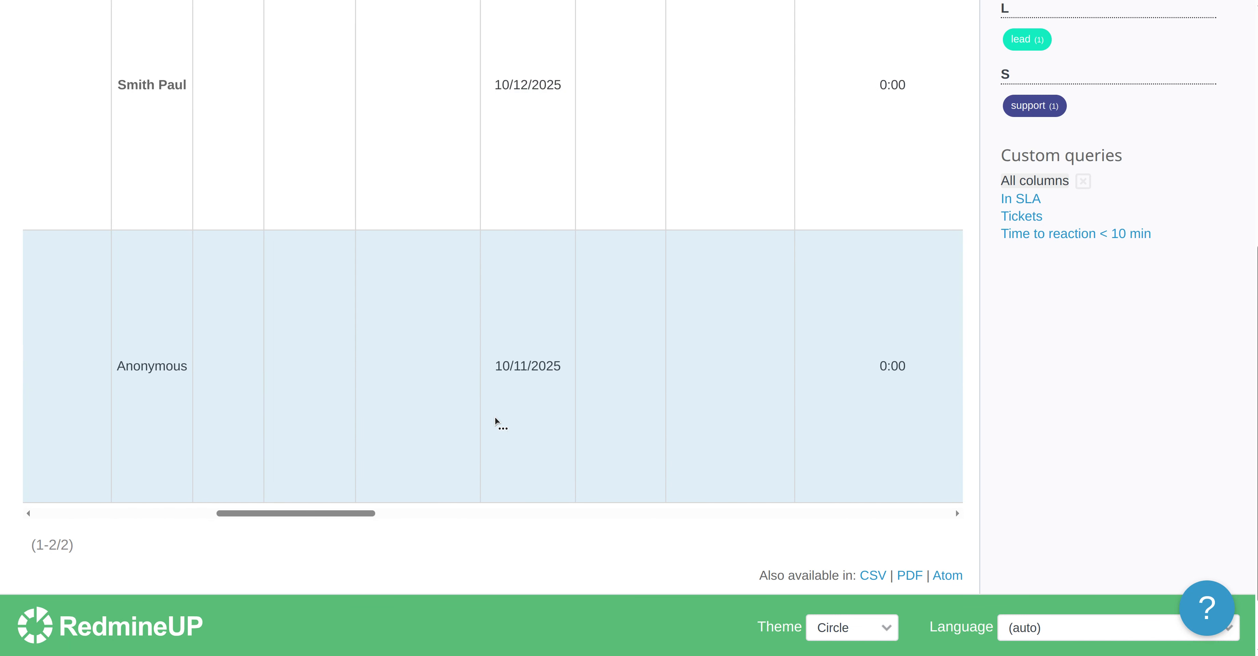
pyautogui.scroll(5, 487, 370)
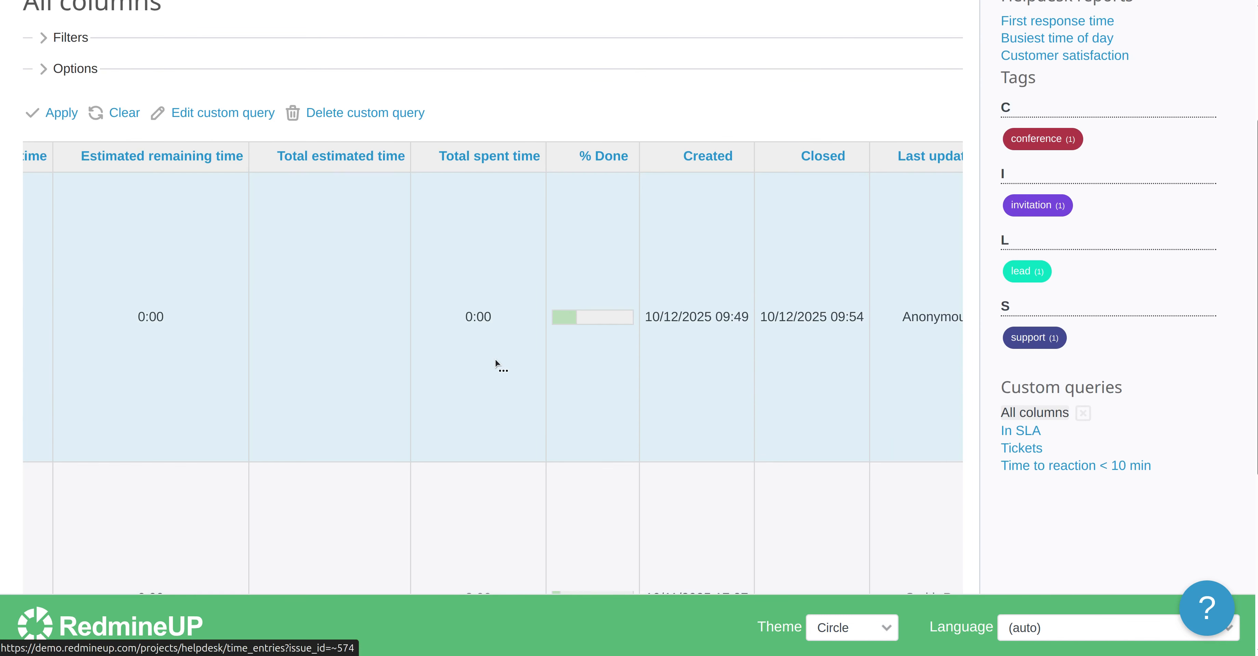
pyautogui.hscroll(10, 537, 356)
pyautogui.hscroll(10, 533, 351)
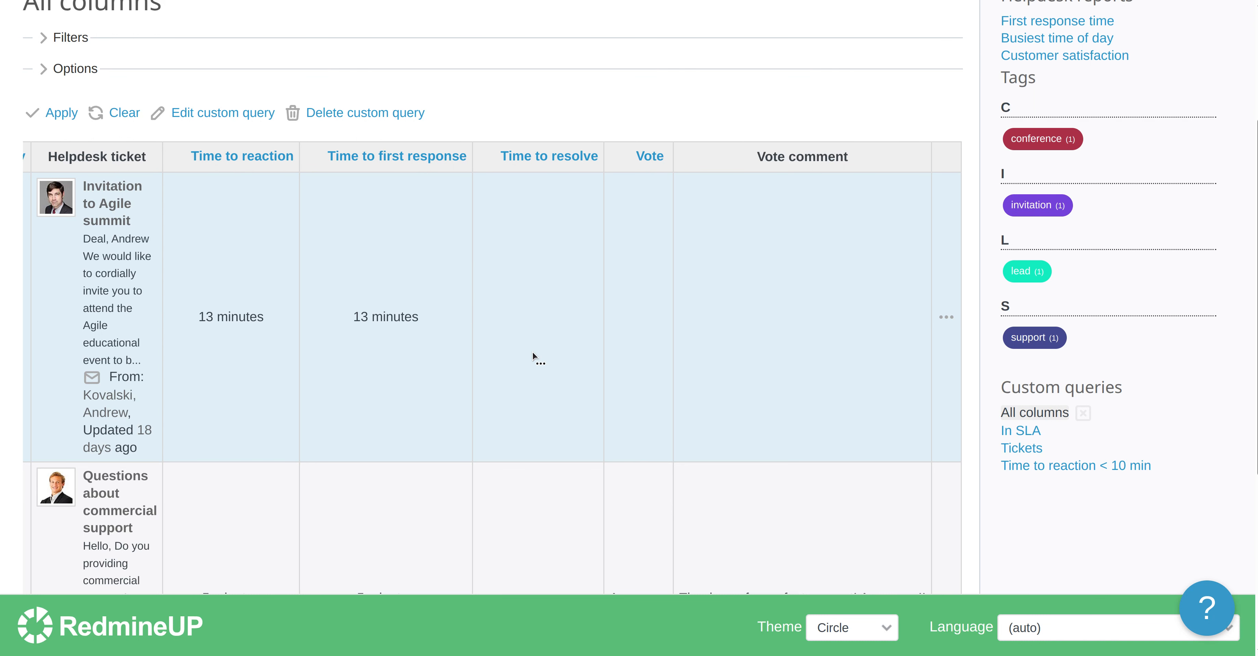
pyautogui.scroll(3, 439, 323)
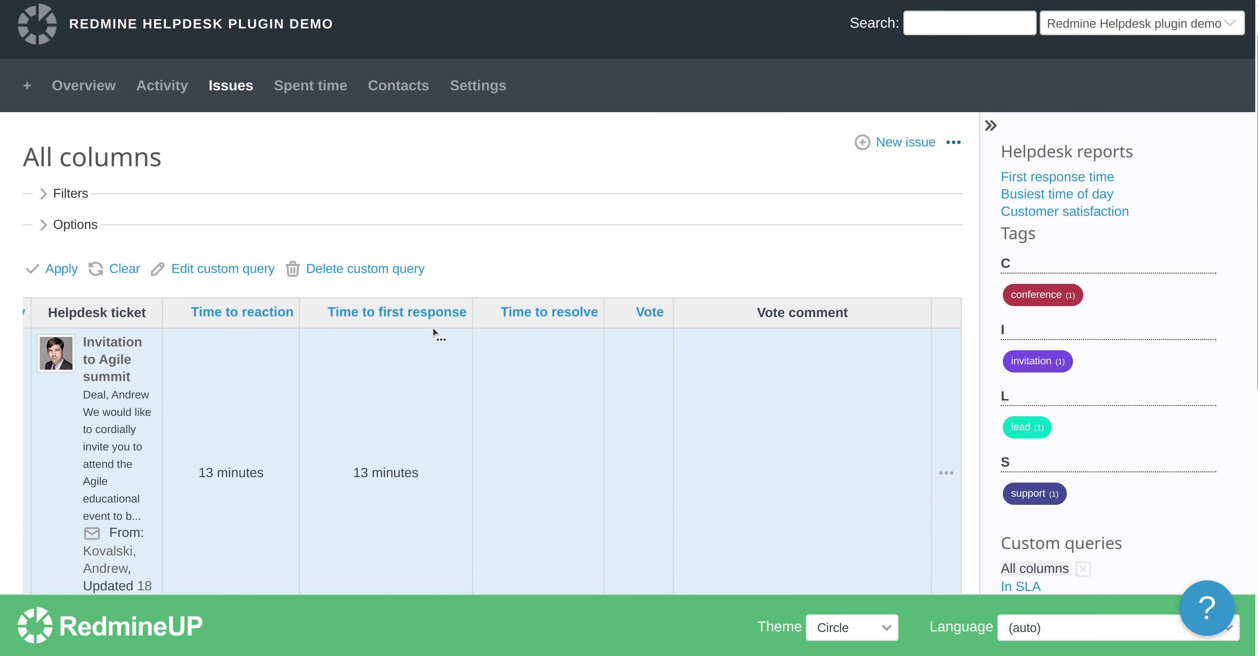